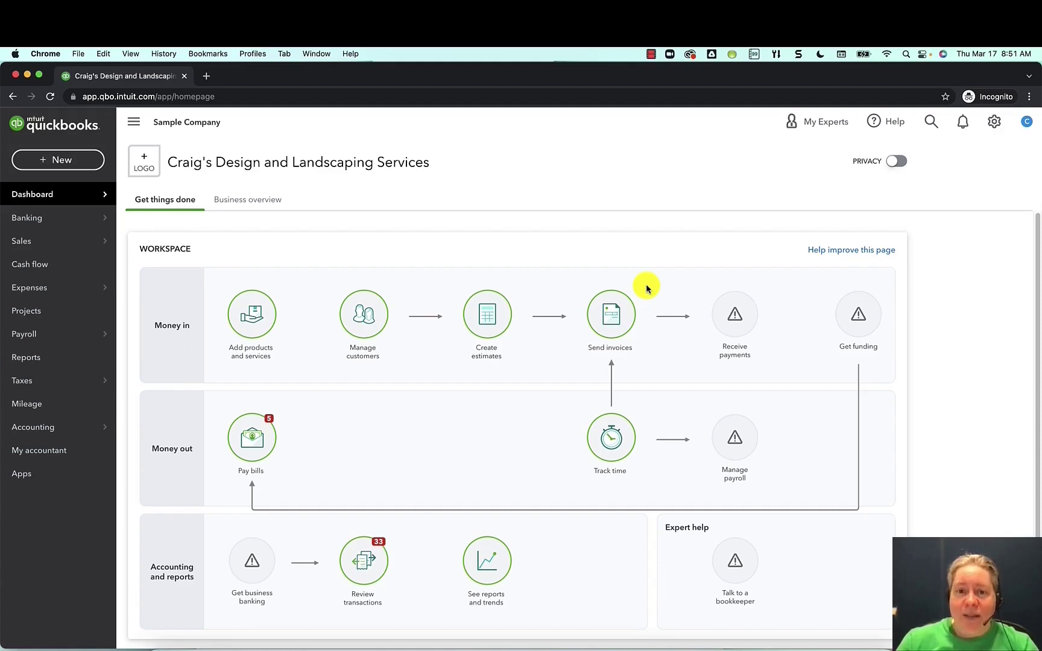
Step: Filter the Chart of Accounts by 'owner' and open the empty Owner's Investment register
mouse_move(39, 425)
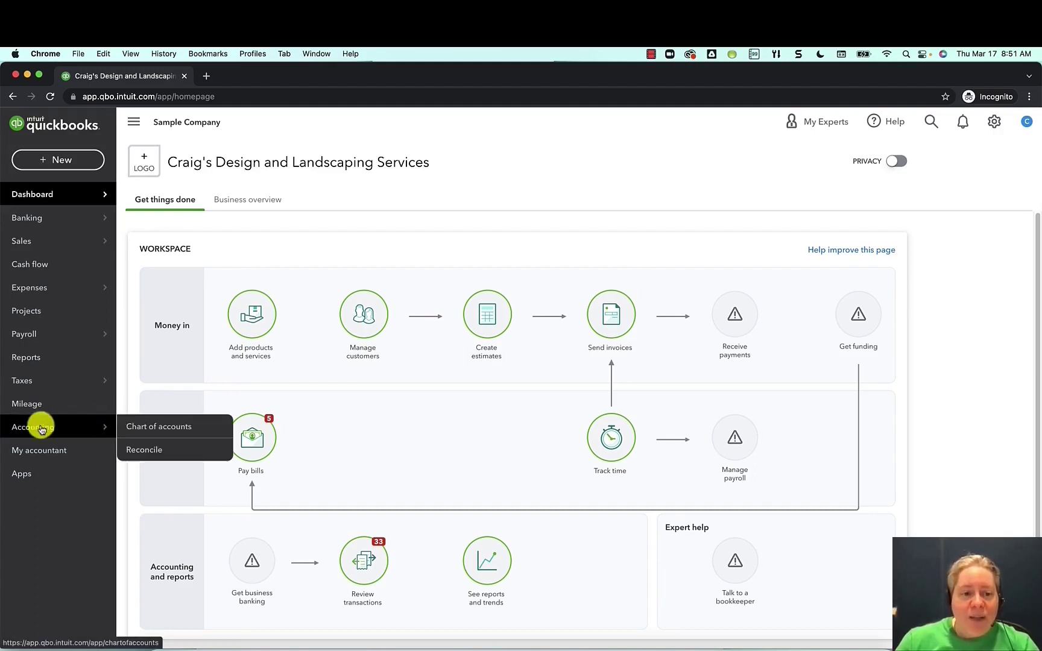
click(135, 428)
click(542, 395)
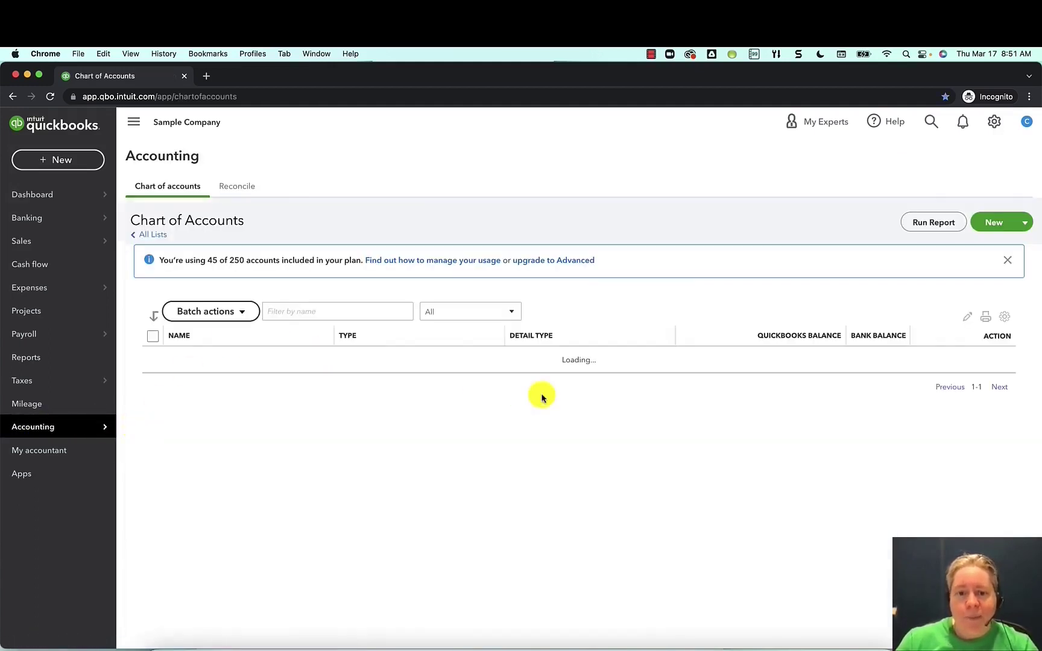
click(317, 310)
text(own)
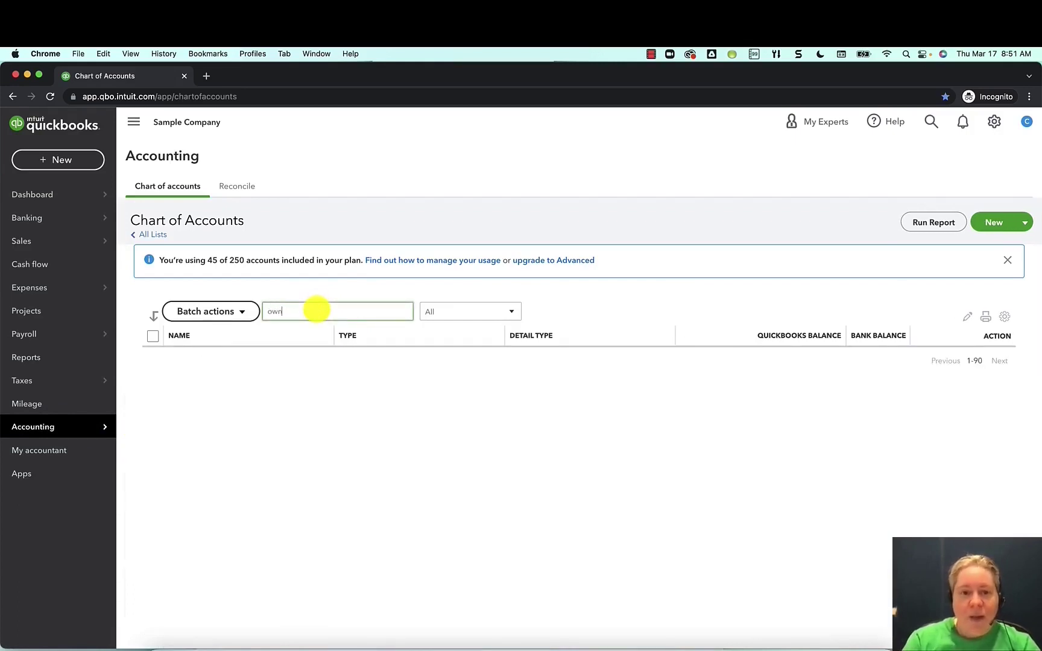
text(er)
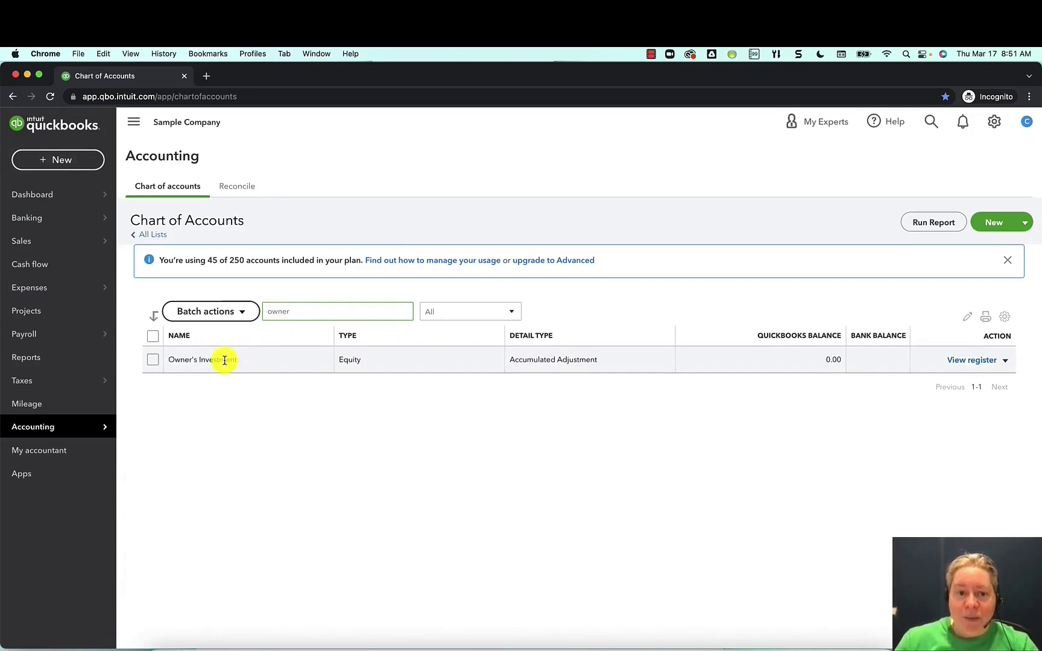
click(957, 364)
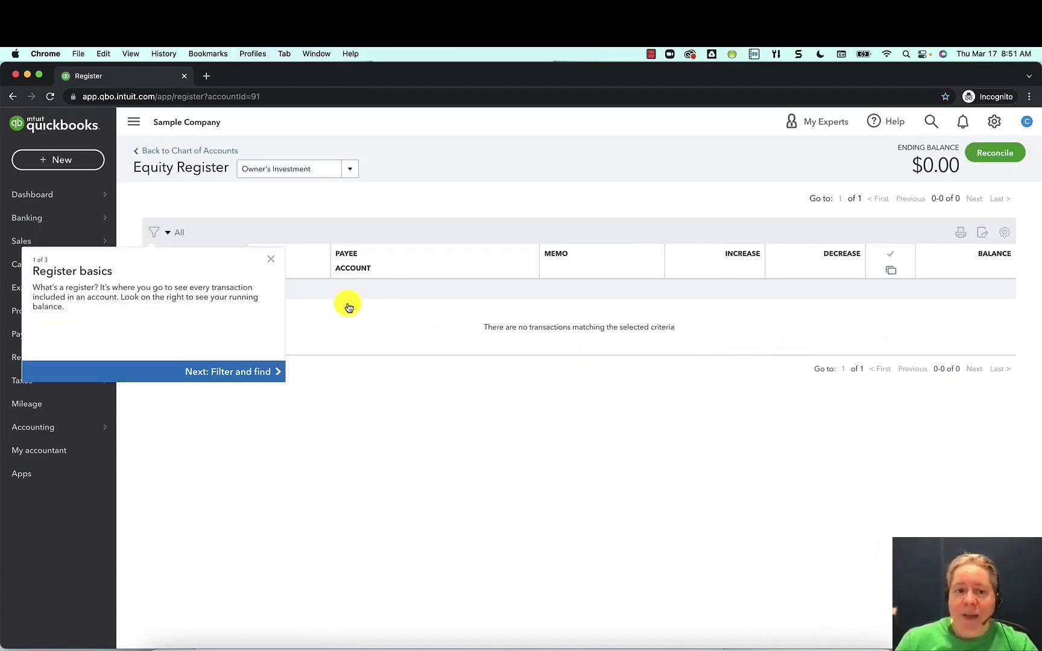
click(273, 260)
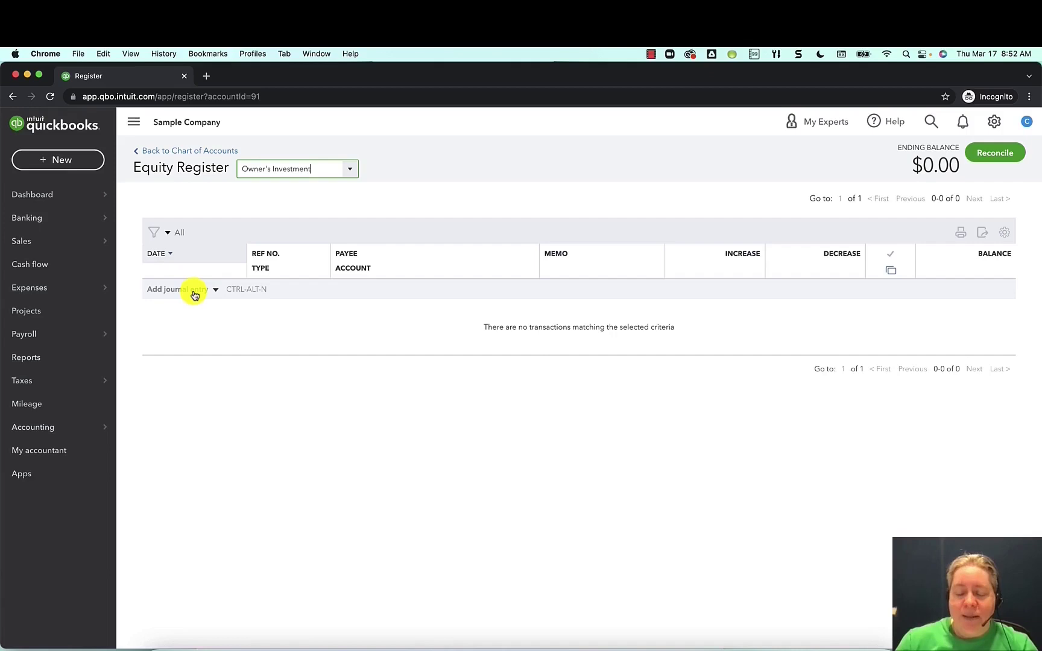
Step: Save a $25.00 McDonalds journal entry, memo 'Breakfast with the team', to Meals and Entertainment
click(194, 295)
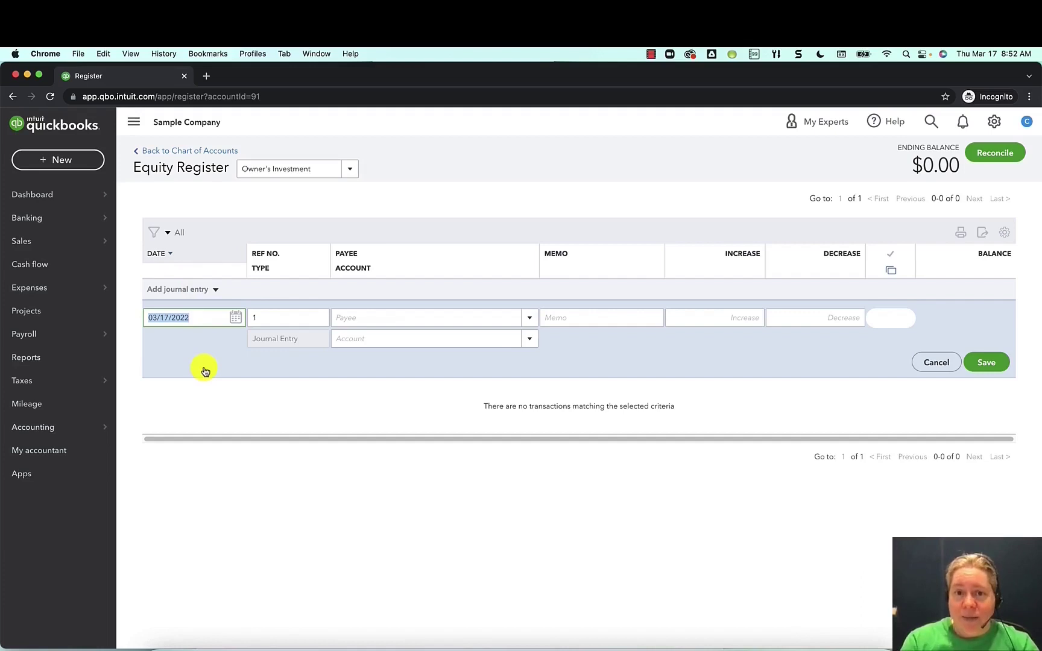
key(Tab)
key(Tab)
text(Mc)
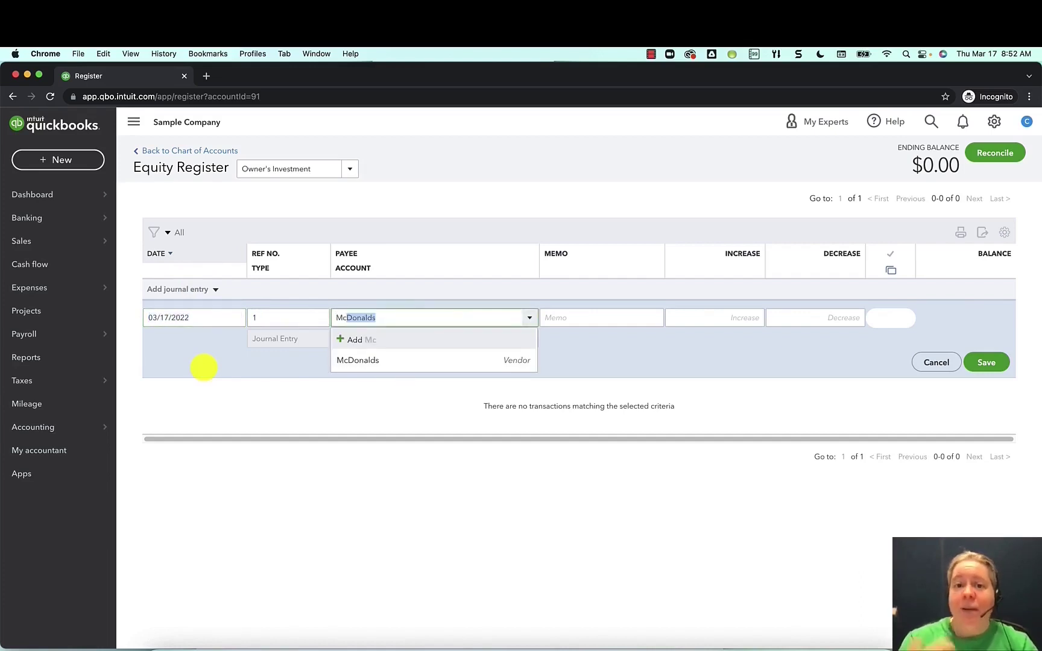
key(Tab)
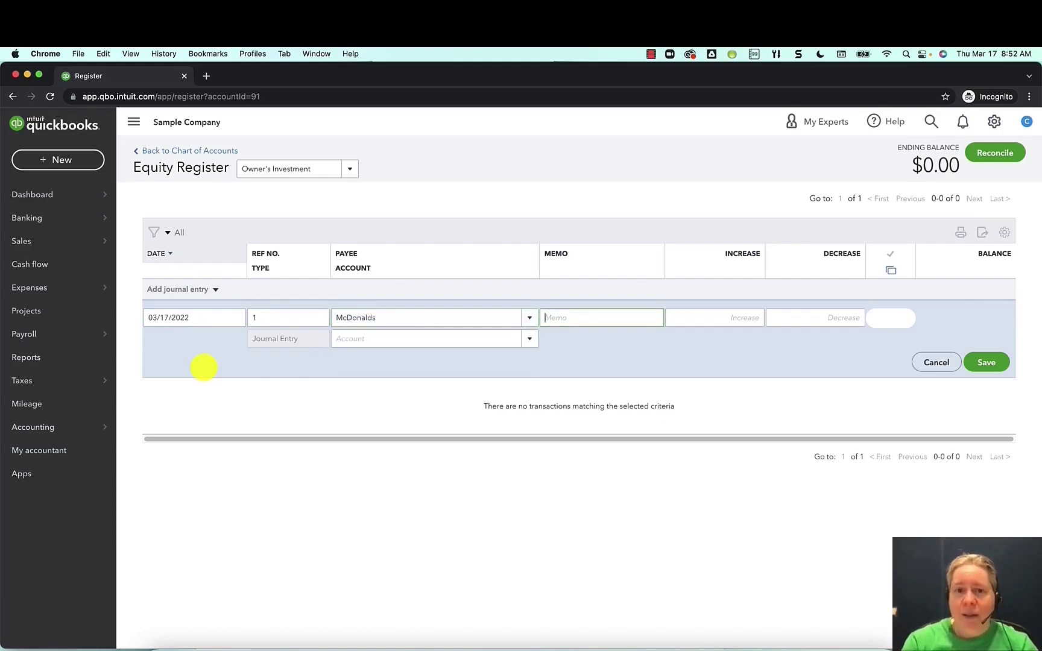
text(Breakfast with )
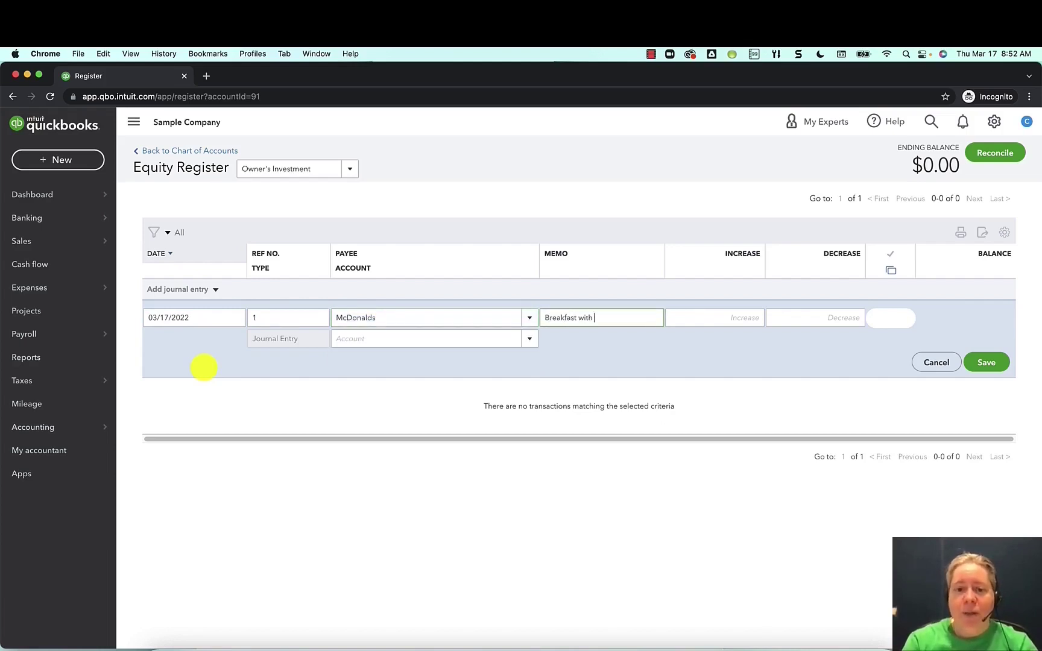
text(the team)
key(Tab)
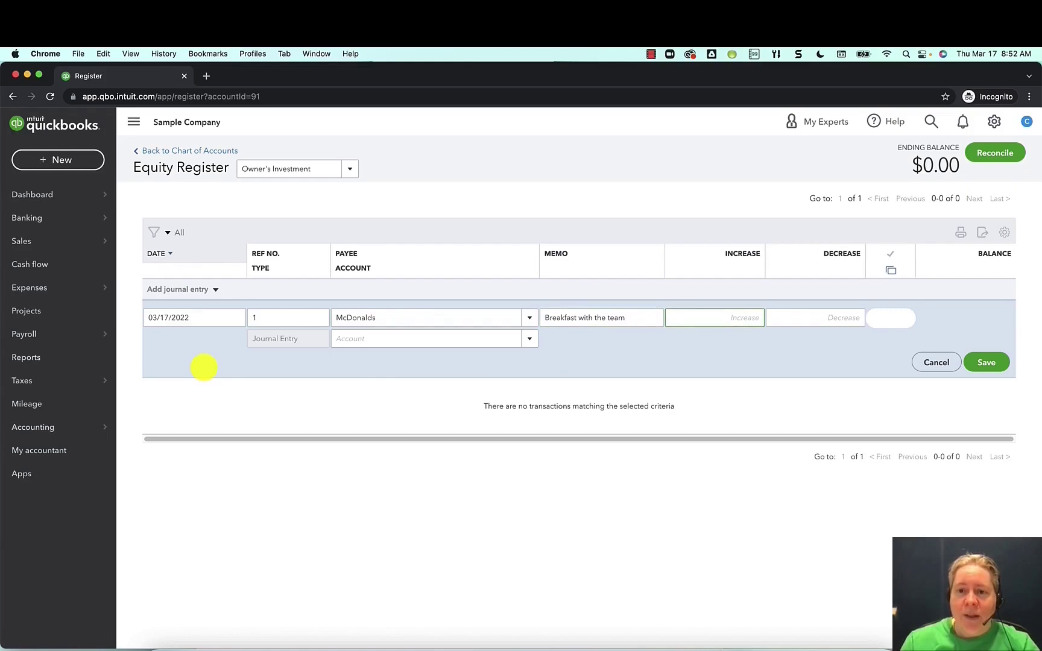
text(25)
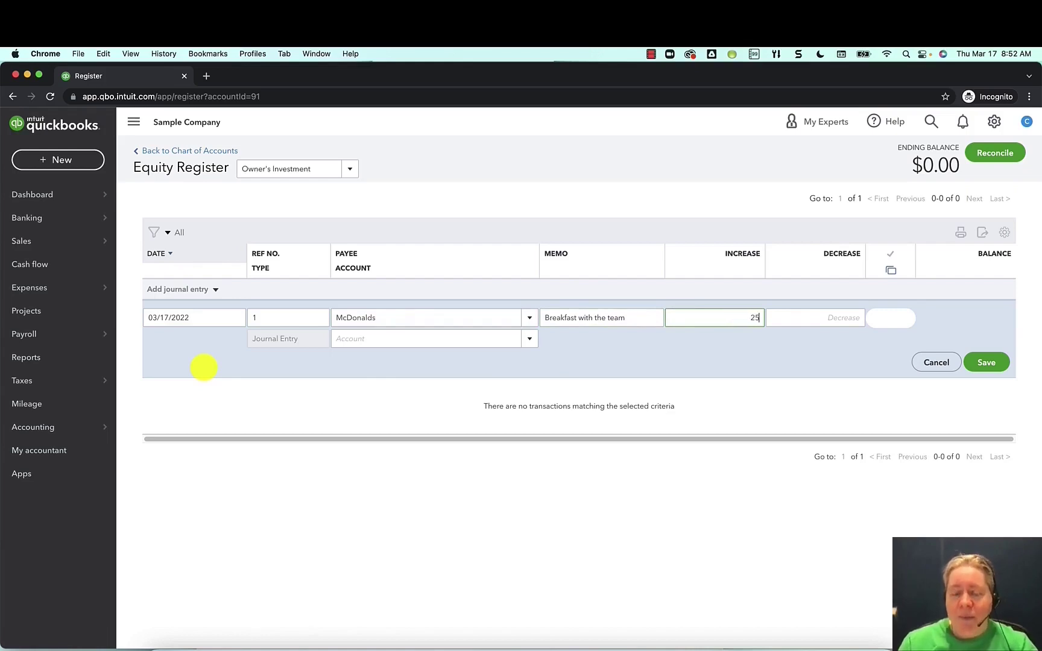
key(Tab)
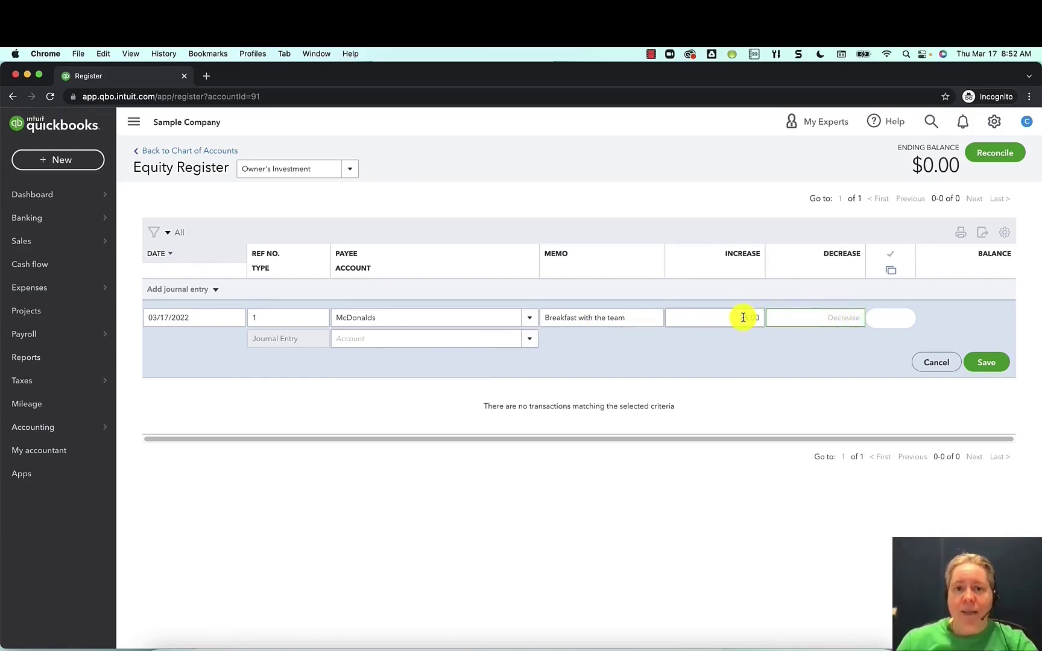
click(488, 340)
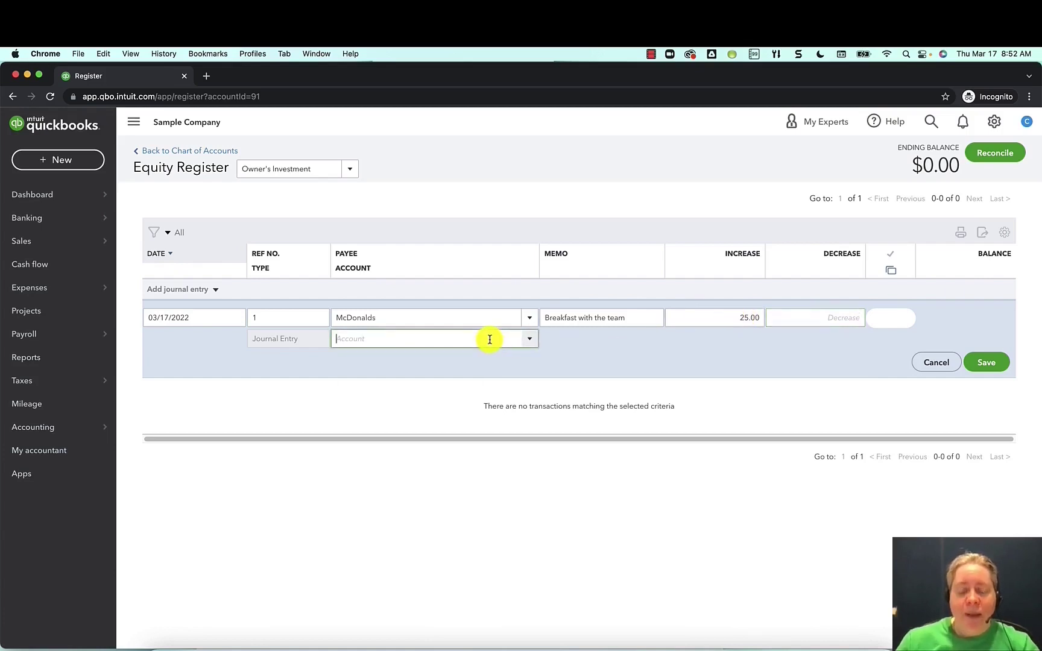
text(ment)
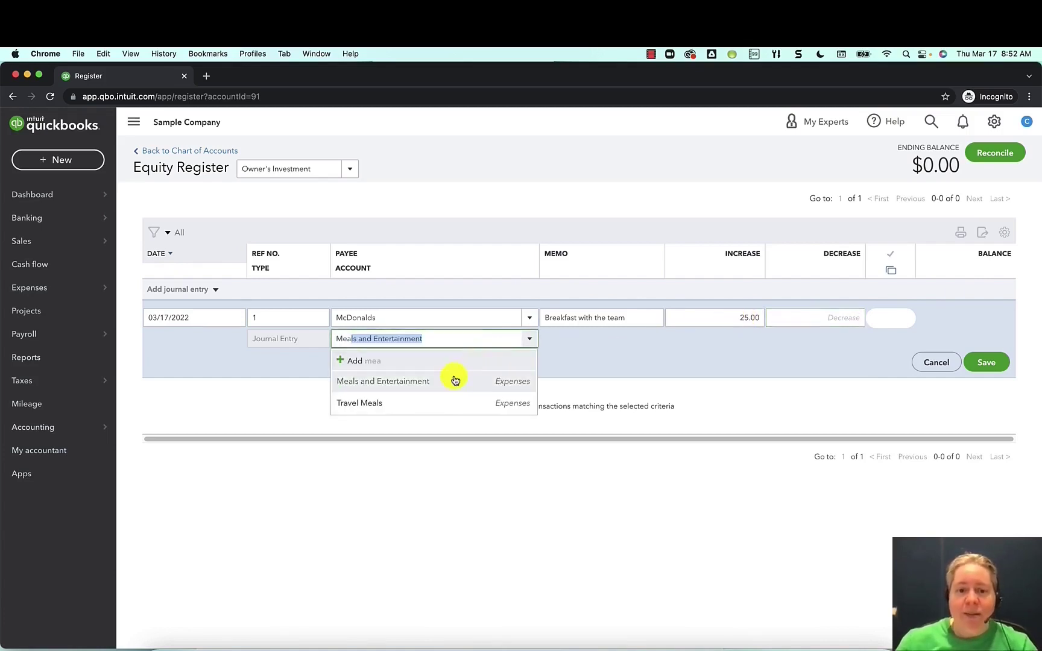
click(455, 379)
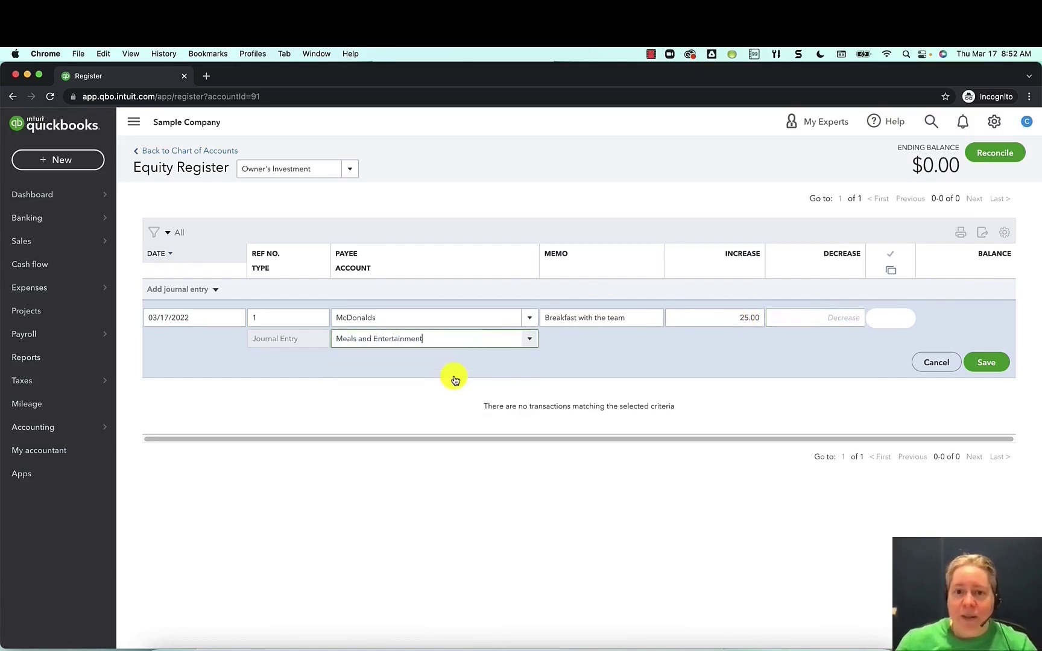
click(986, 363)
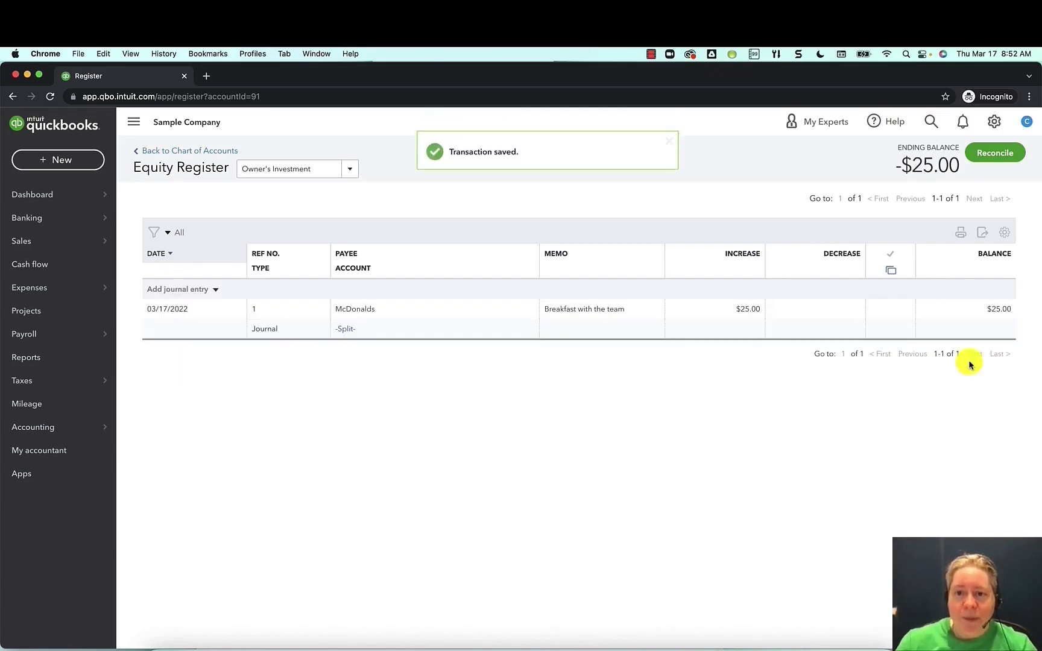
double_click(906, 165)
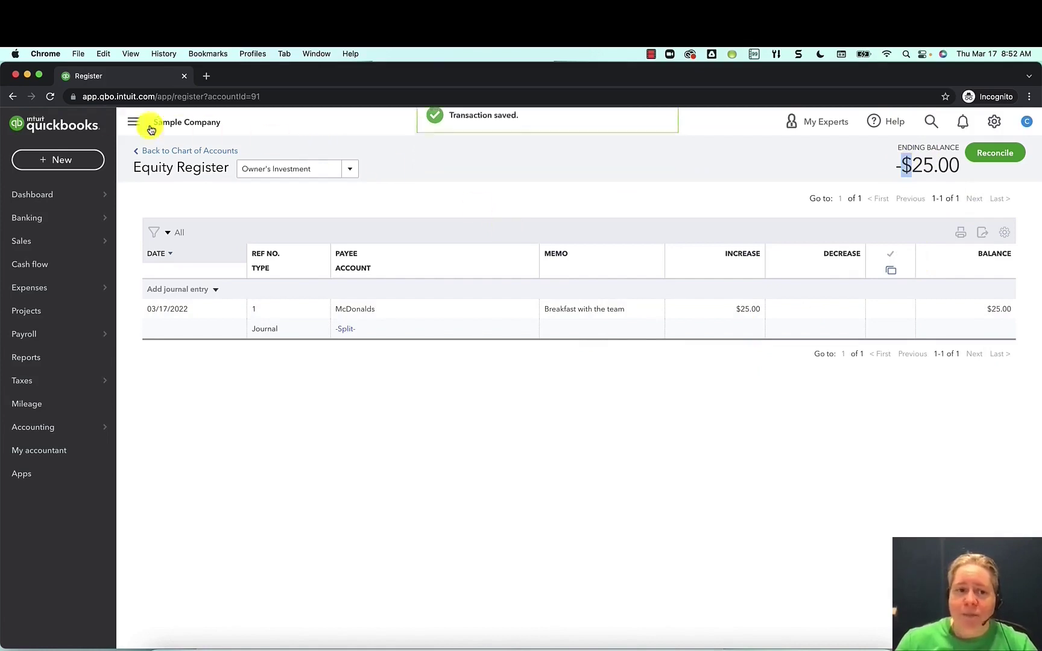
click(51, 98)
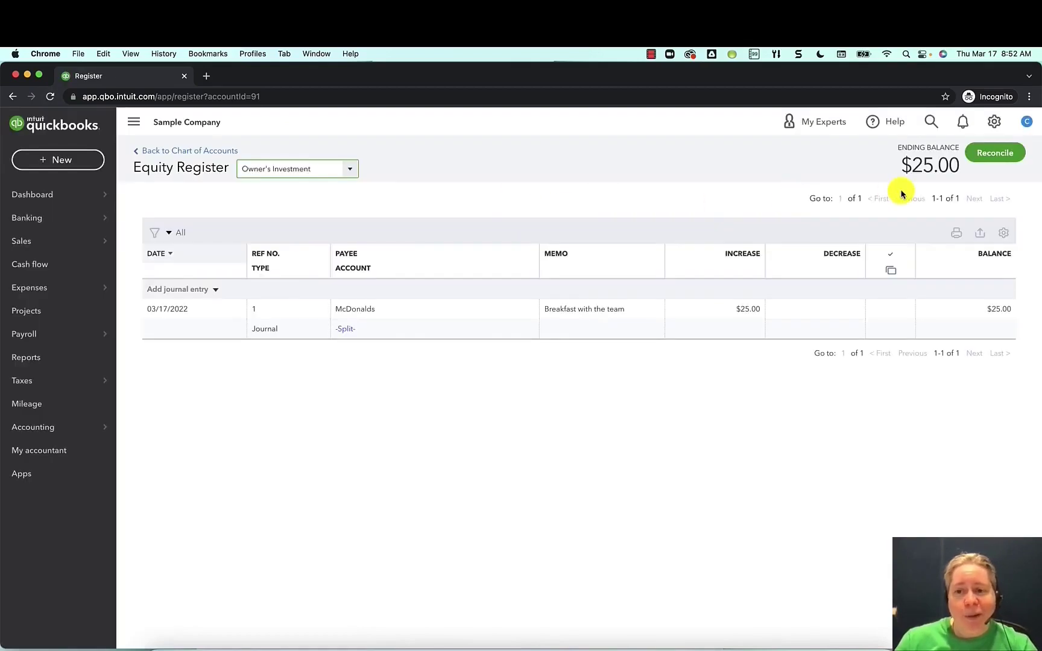
click(625, 328)
click(881, 364)
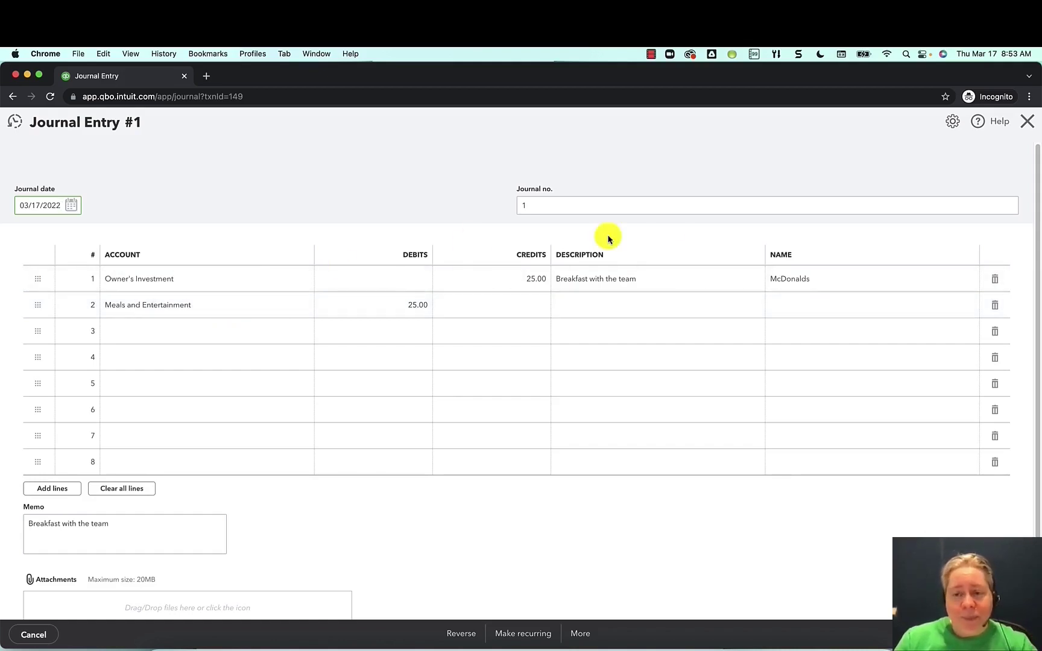
click(1027, 122)
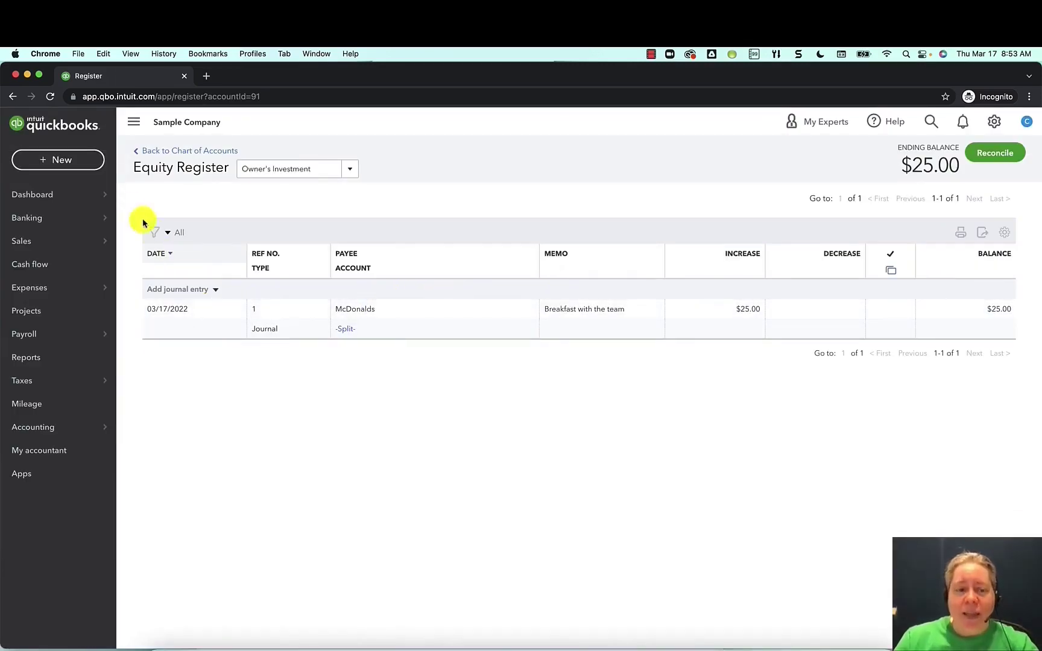
mouse_move(97, 187)
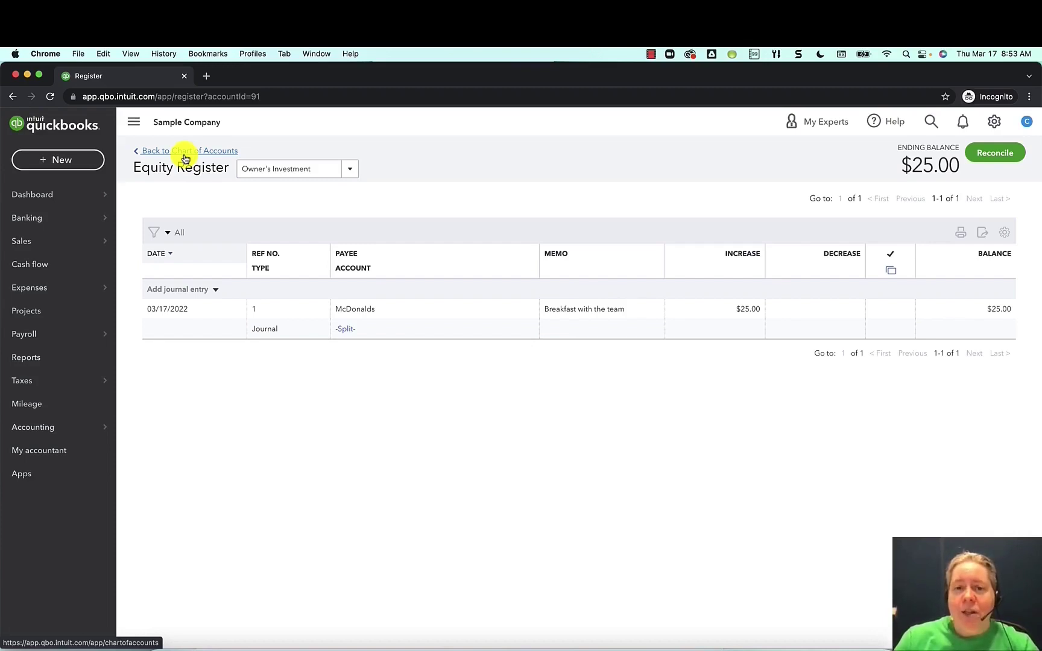
Step: Return to the Chart of Accounts and clear the 'owner' filter
click(185, 152)
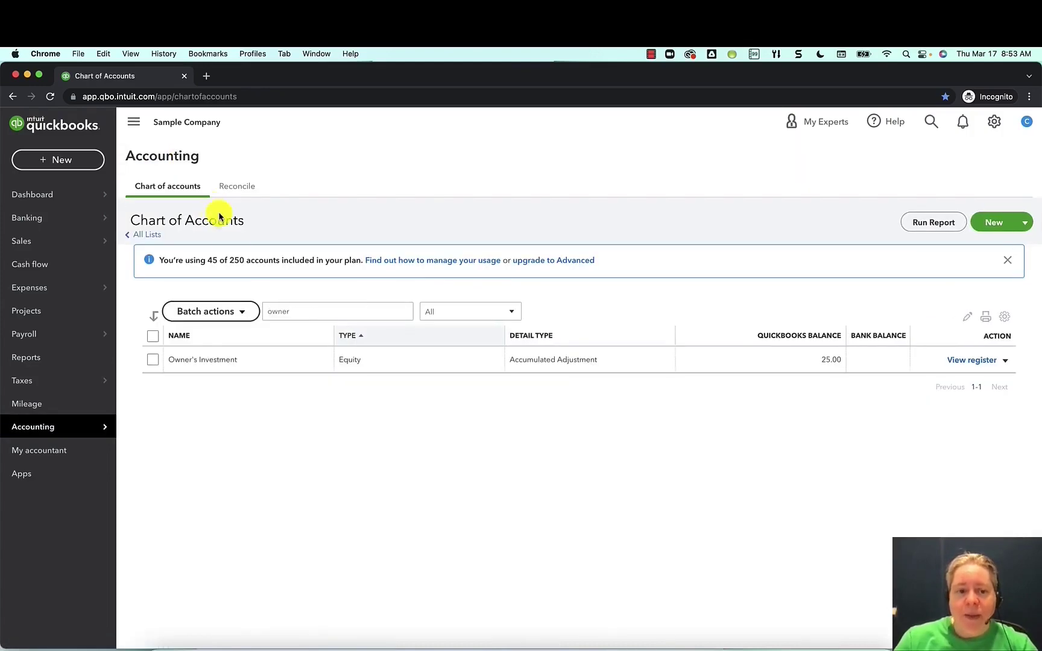
click(280, 313)
key(BackSpace)
key(BackSpace)
key(BackSpace)
key(BackSpace)
key(BackSpace)
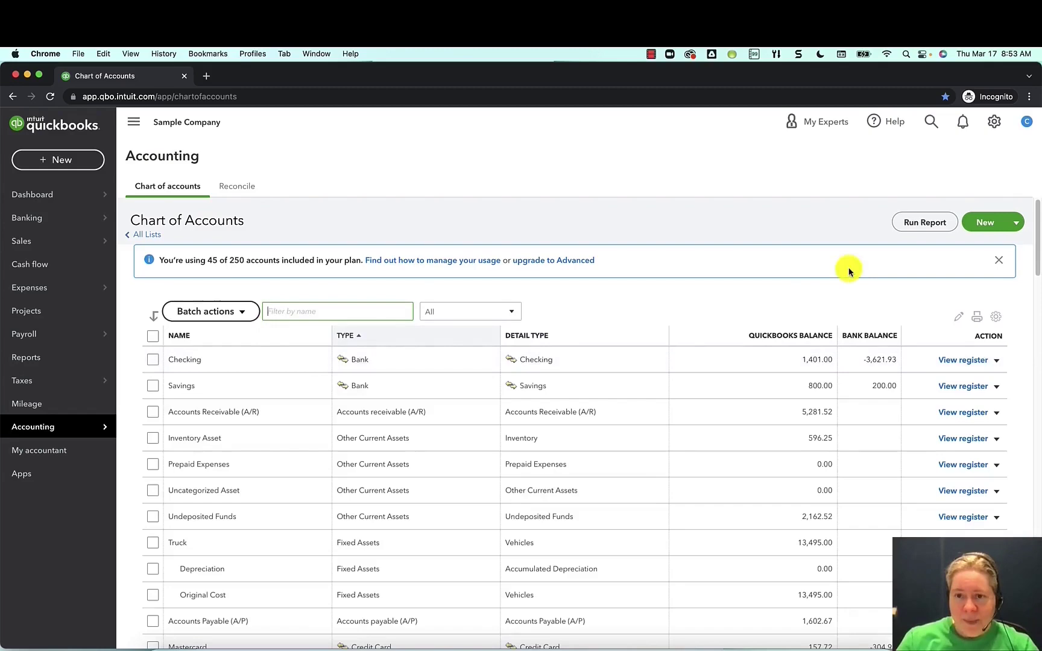
Step: Create a Bank account named Petty Cash with the Cash on hand detail type
click(982, 231)
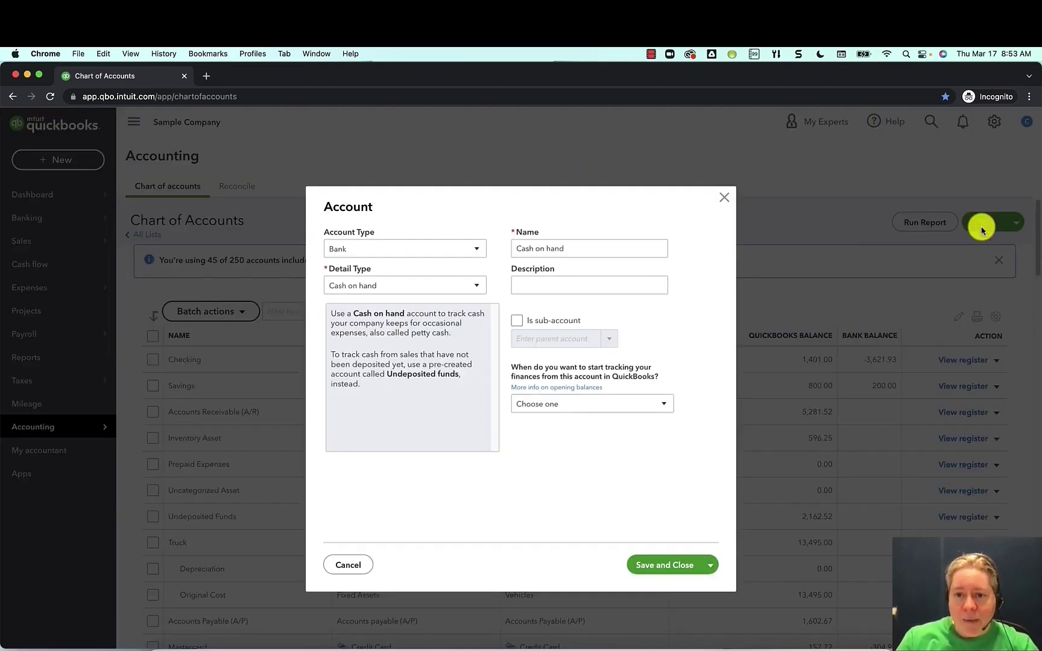
click(428, 249)
click(428, 249)
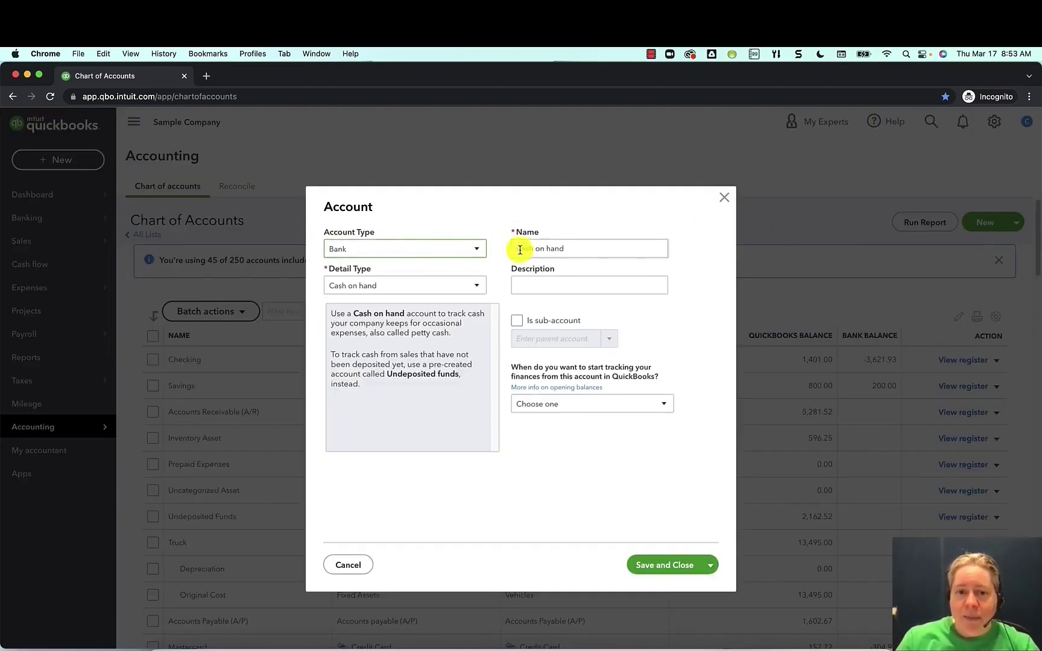
drag(515, 248, 579, 278)
text(Petty Cash)
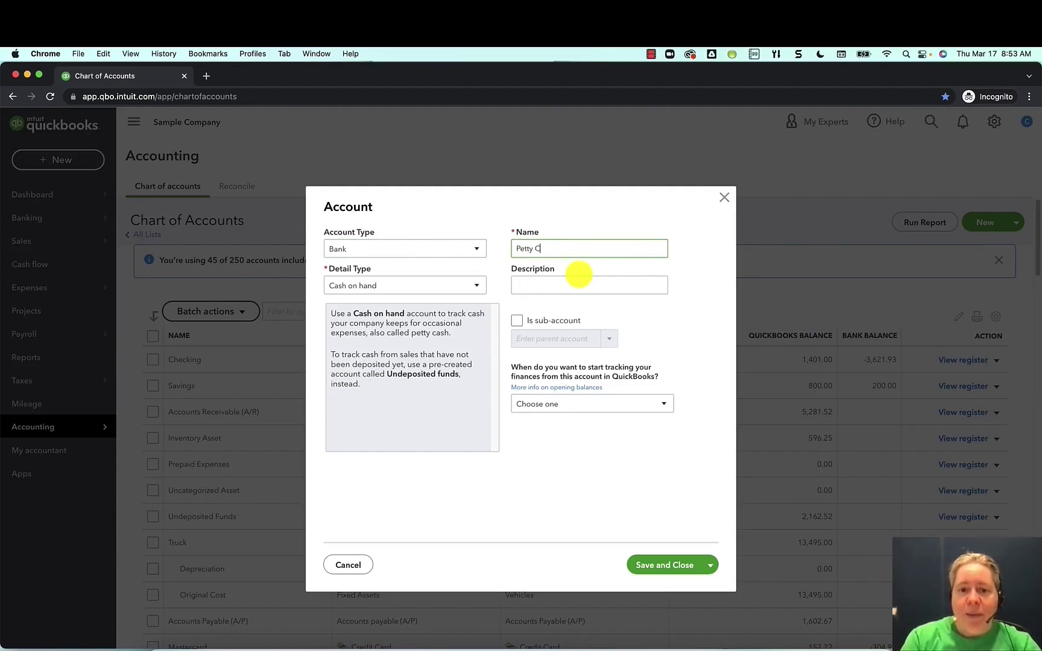
click(669, 564)
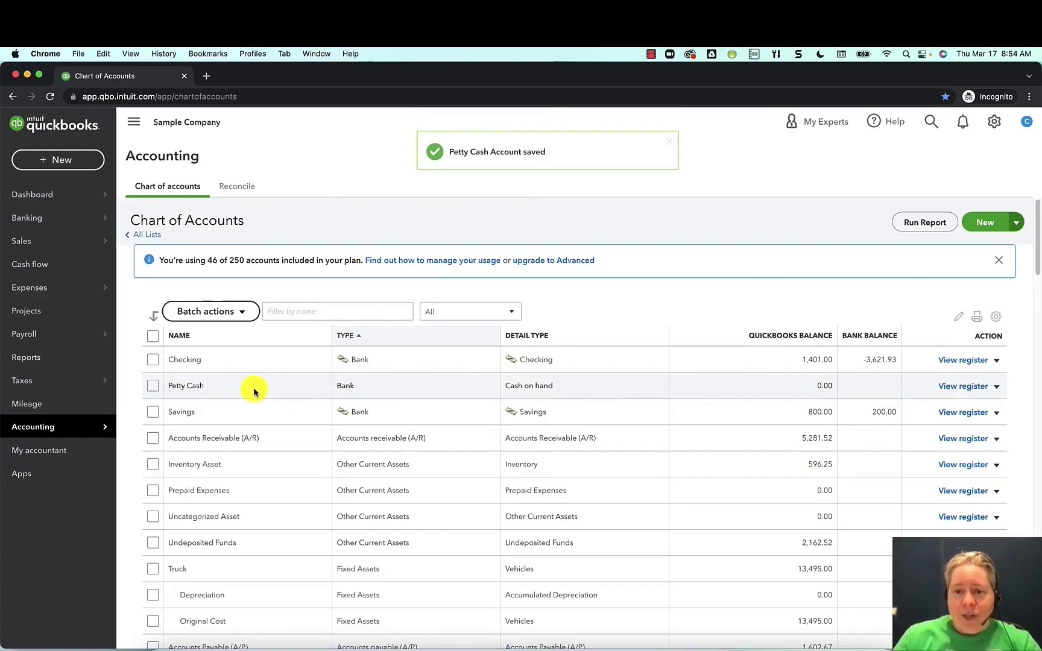
Step: Open the Petty Cash register and start a new expense
click(959, 387)
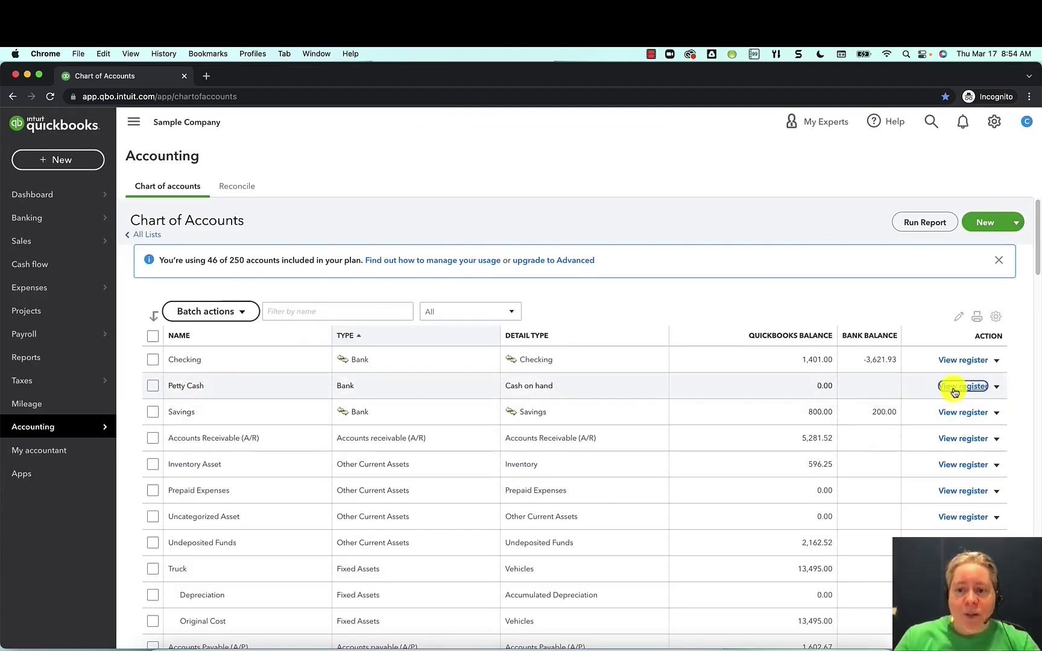
click(270, 260)
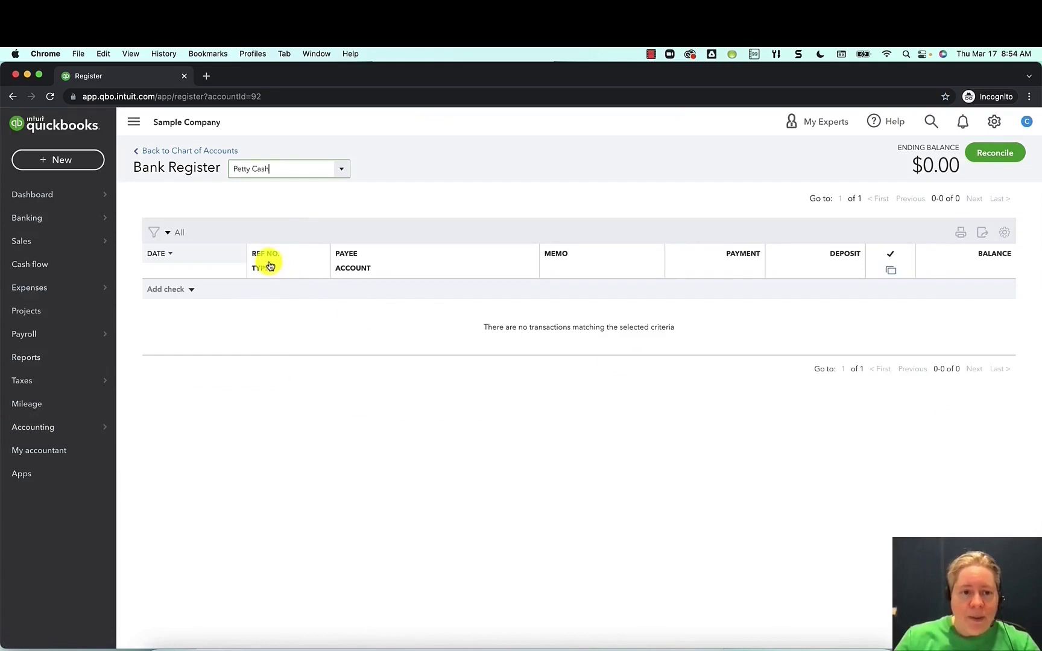
click(190, 291)
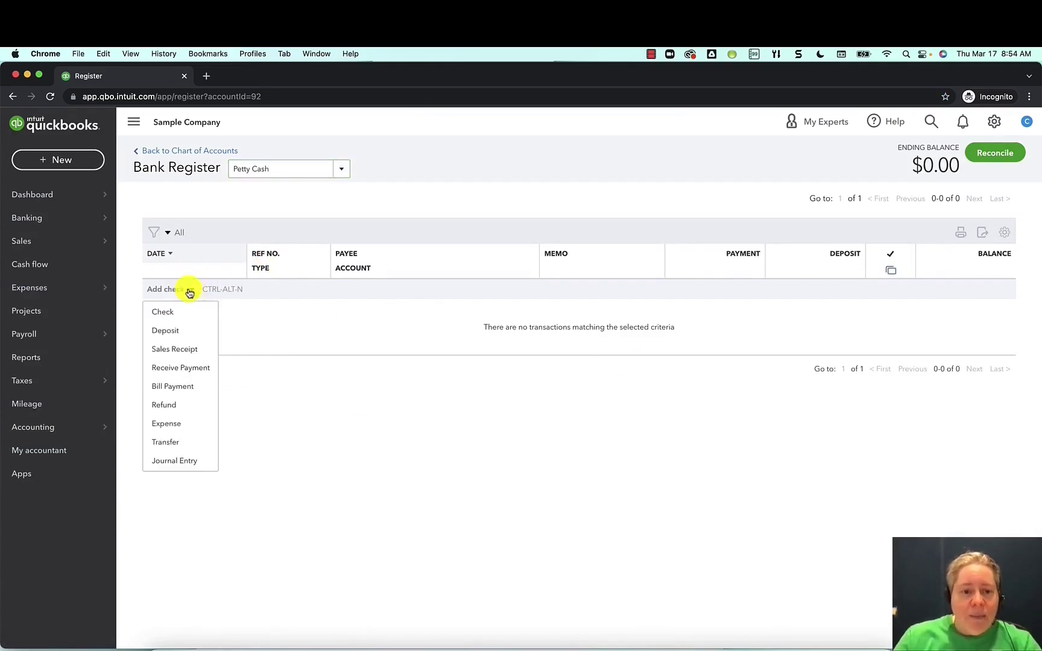
click(175, 424)
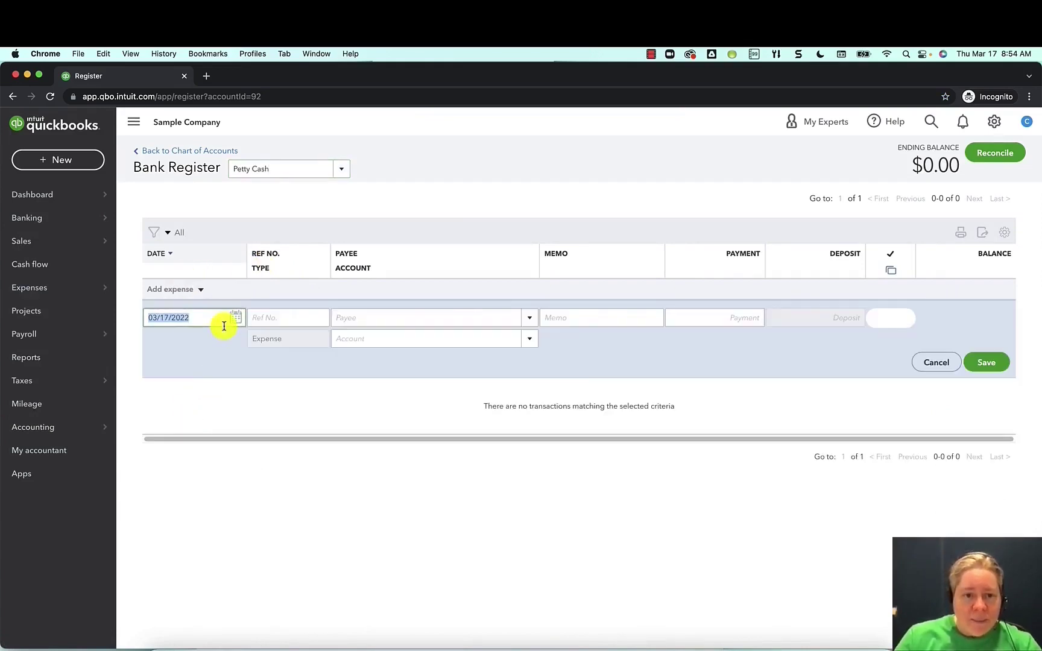
Step: Enter payee McDonalds, memo 'Lunch with the team' and a 50.00 payment
click(355, 313)
text(McDonadls)
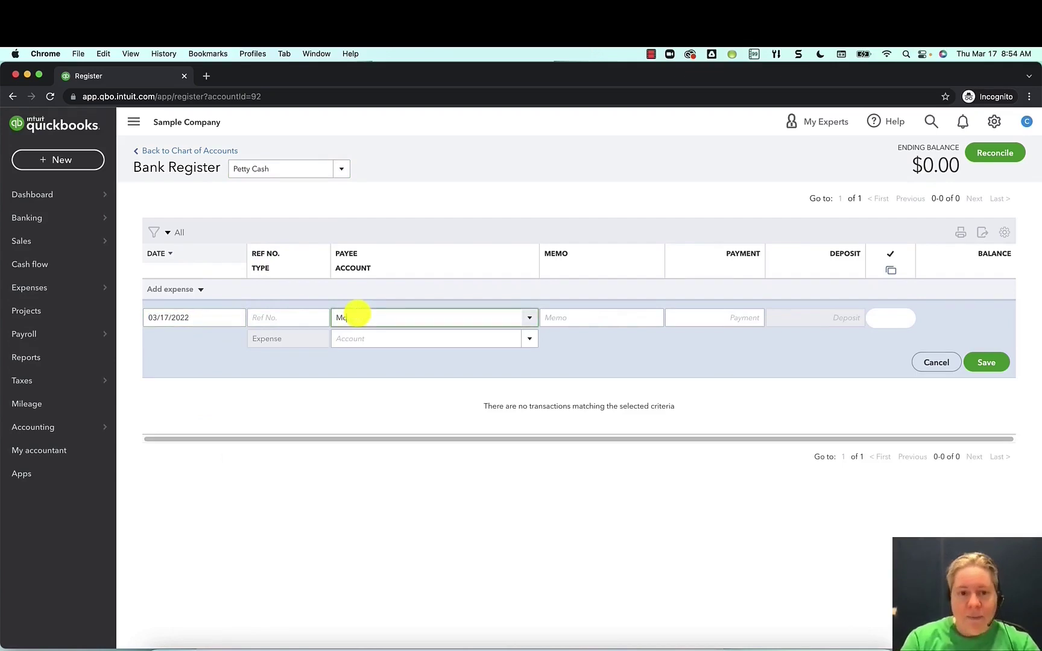
key(BackSpace)
key(BackSpace)
key(BackSpace)
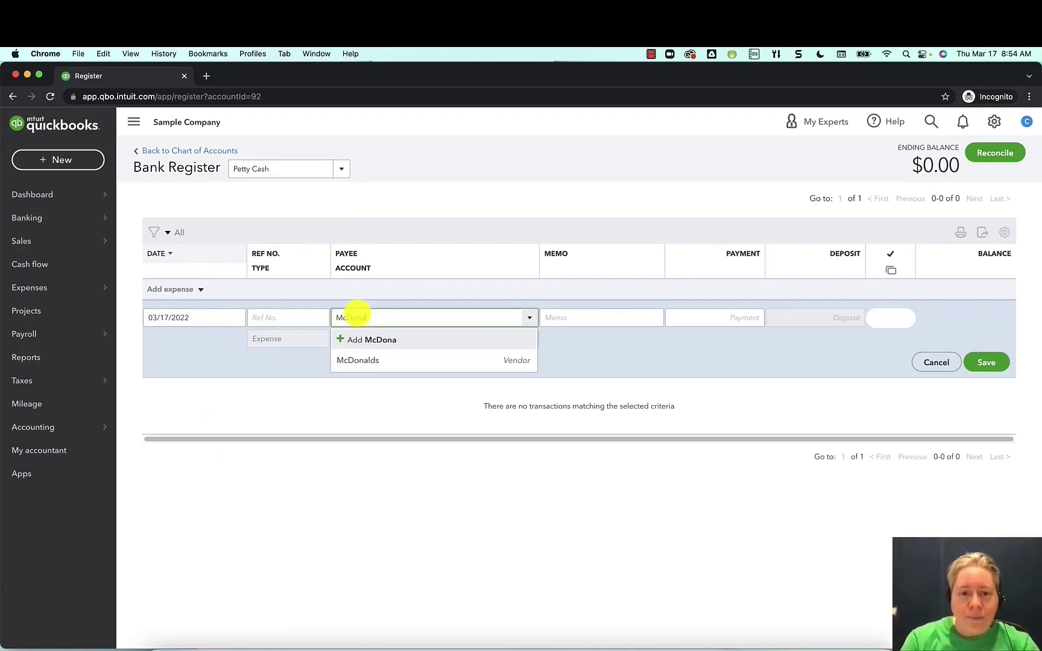
key(Return)
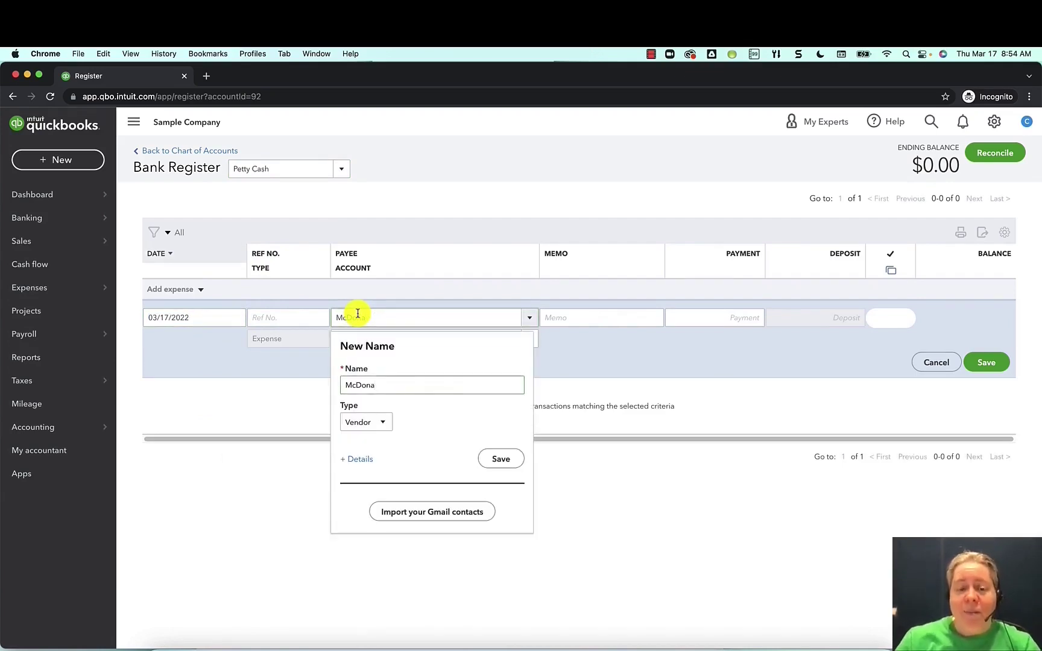
key(Escape)
text(McDon)
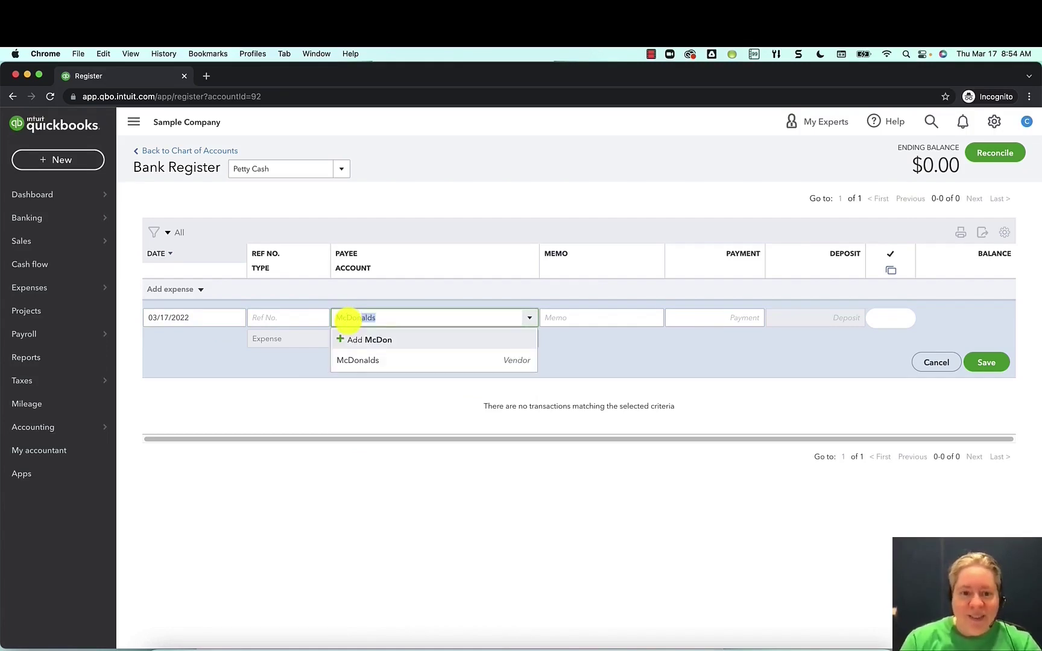
key(Tab)
text(Breakf)
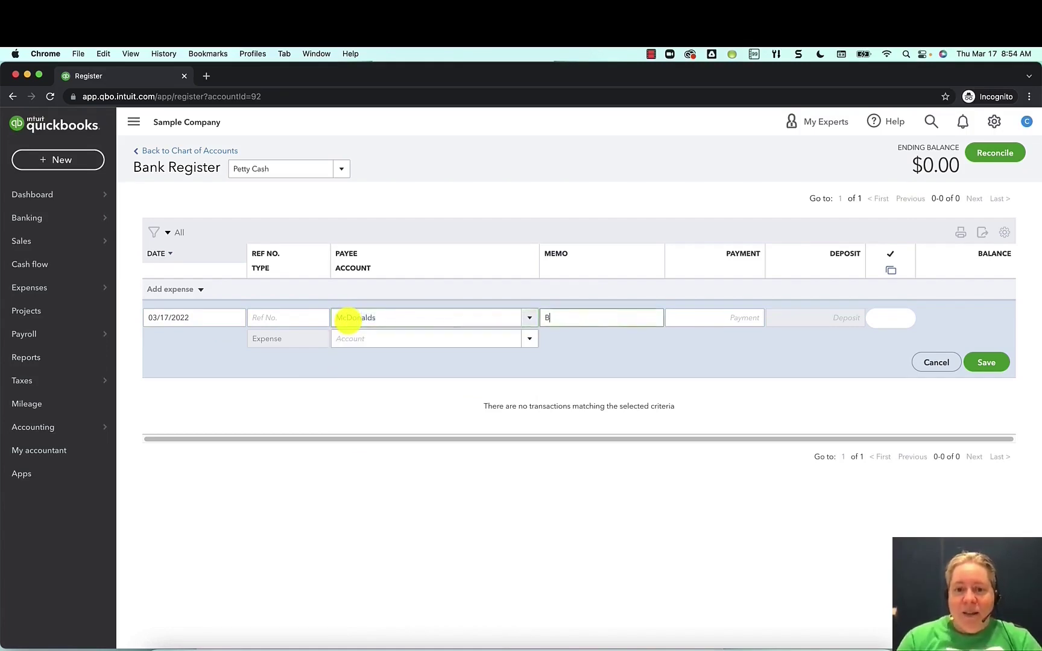
key(BackSpace)
key(BackSpace)
key(BackSpace)
key(BackSpace)
key(BackSpace)
key(BackSpace)
text(Lunch)
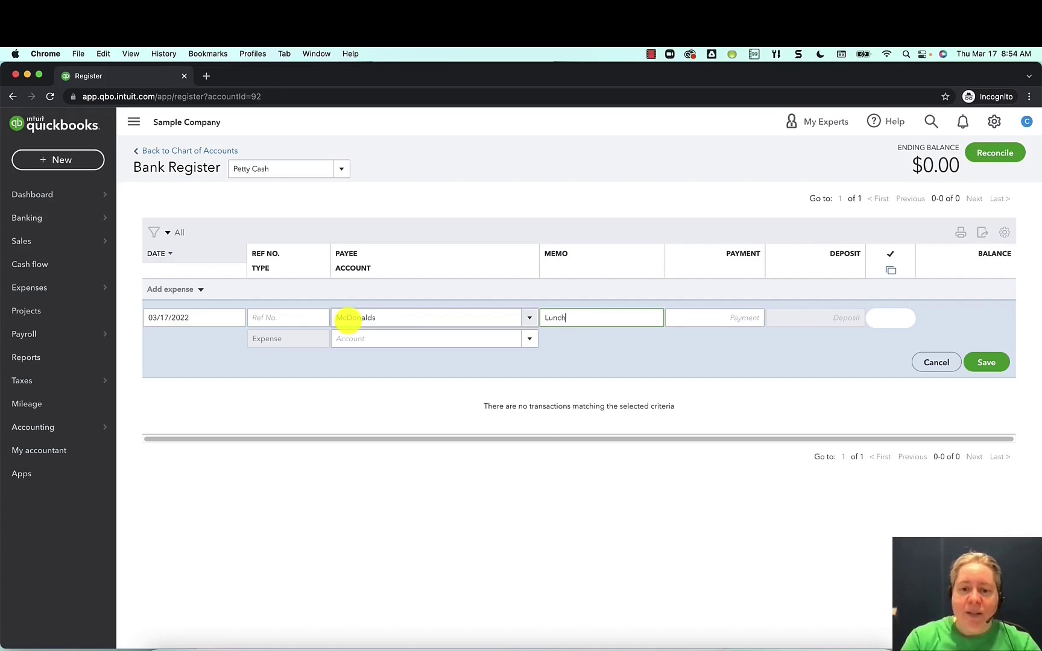
text( with the team)
key(Tab)
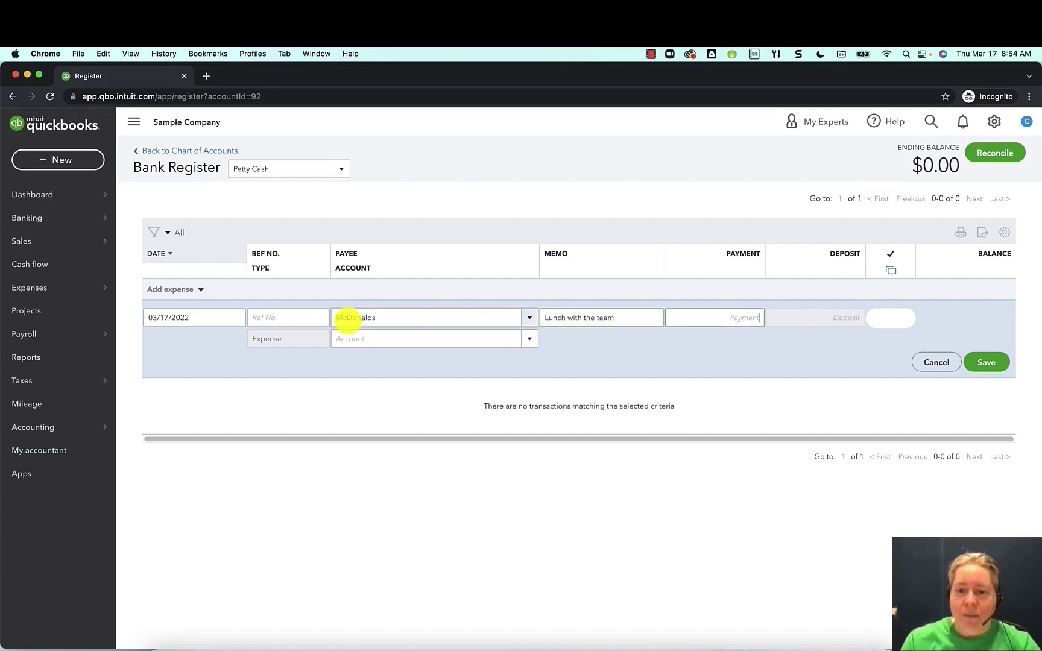
text(50)
Step: Code the expense to Meals and Entertainment, save it, and refresh the register
click(372, 338)
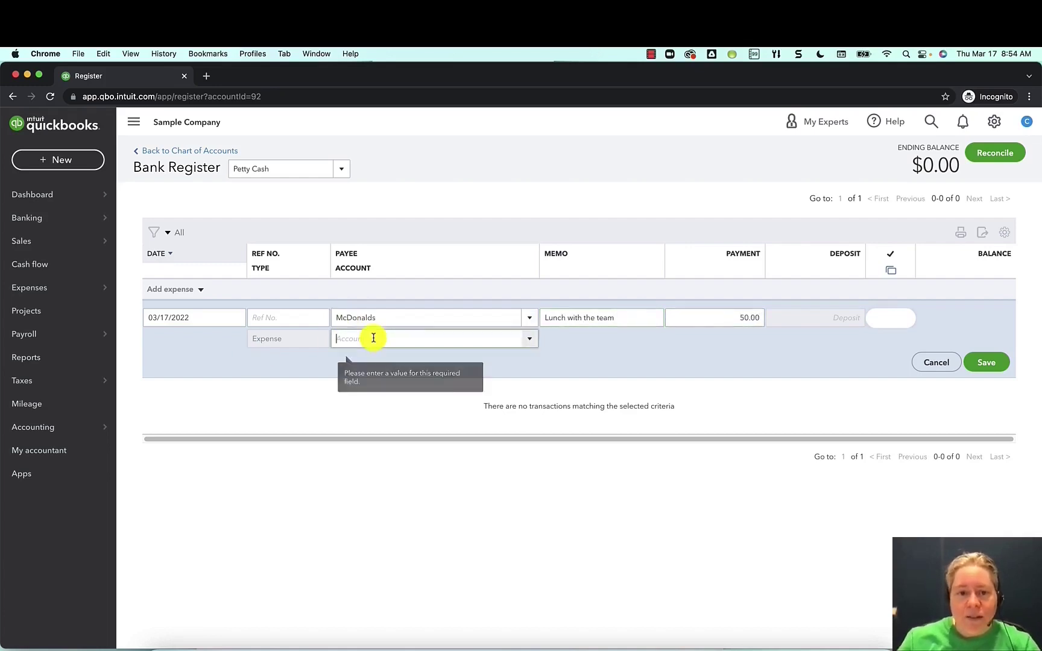
text(meal)
key(Tab)
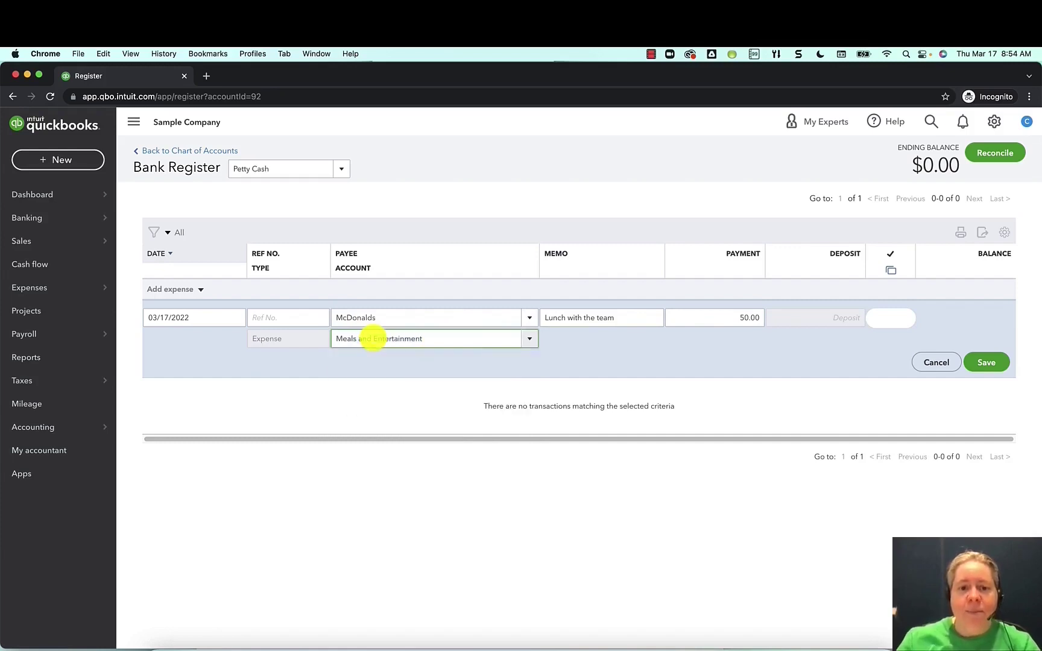
click(995, 366)
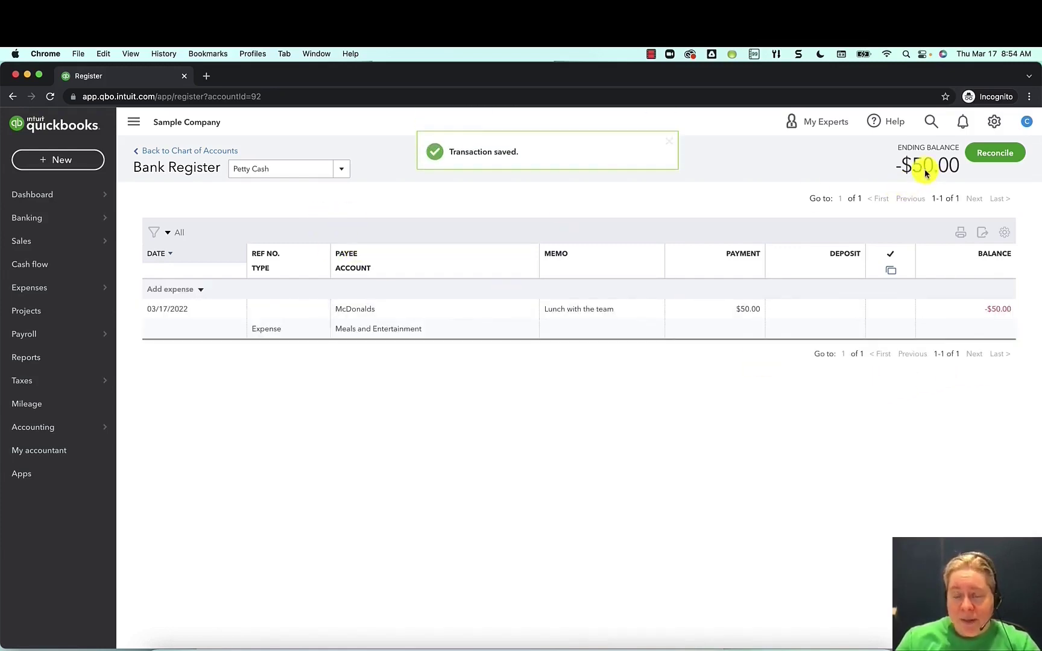
click(51, 97)
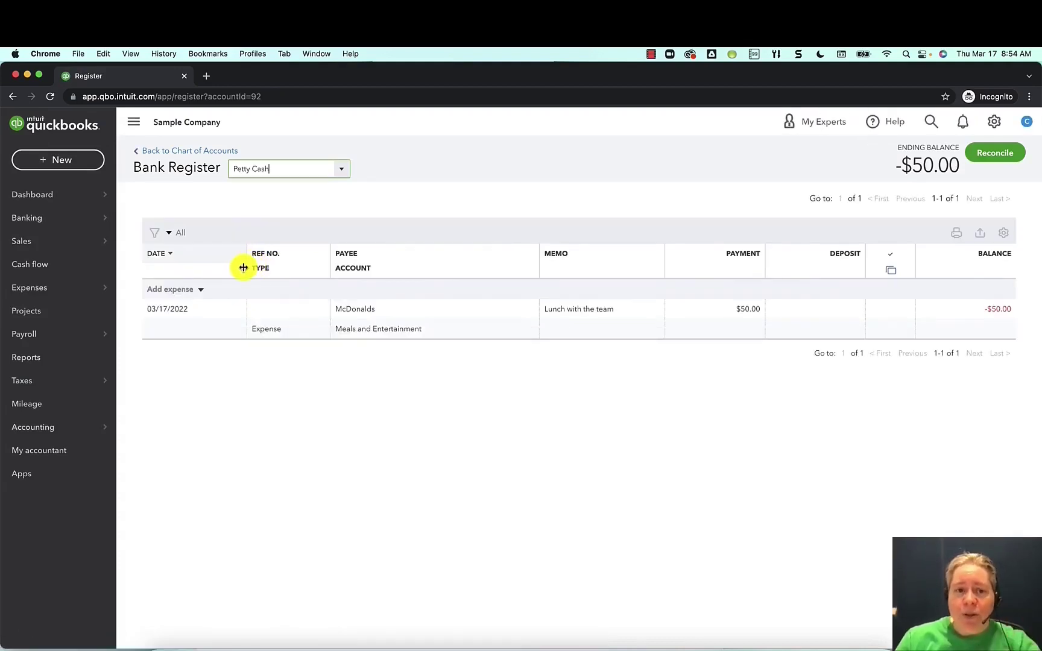
Step: Record a 12/31/2022 $50.00 Petty Cash deposit from Owner's Investment
click(200, 290)
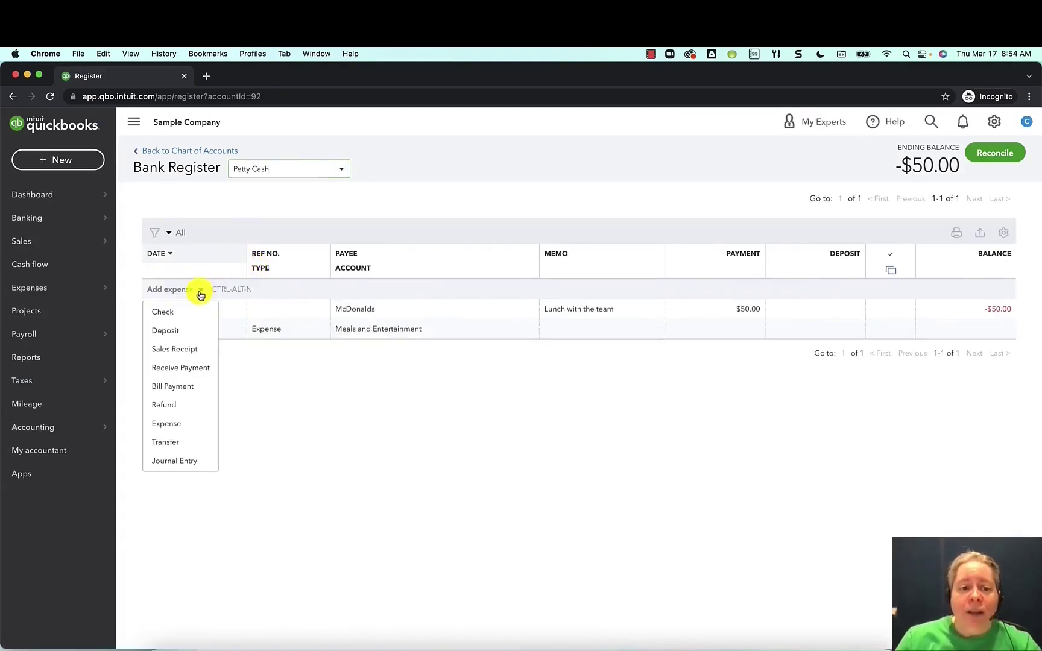
click(189, 333)
text(1231)
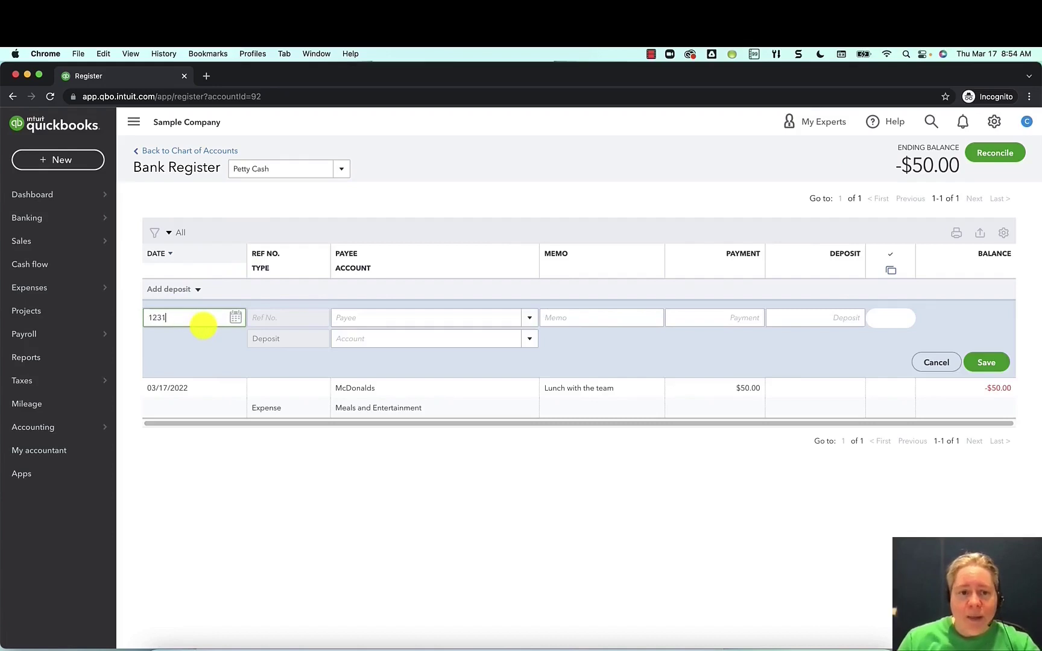
text(21)
text(1)
key(Tab)
key(Tab)
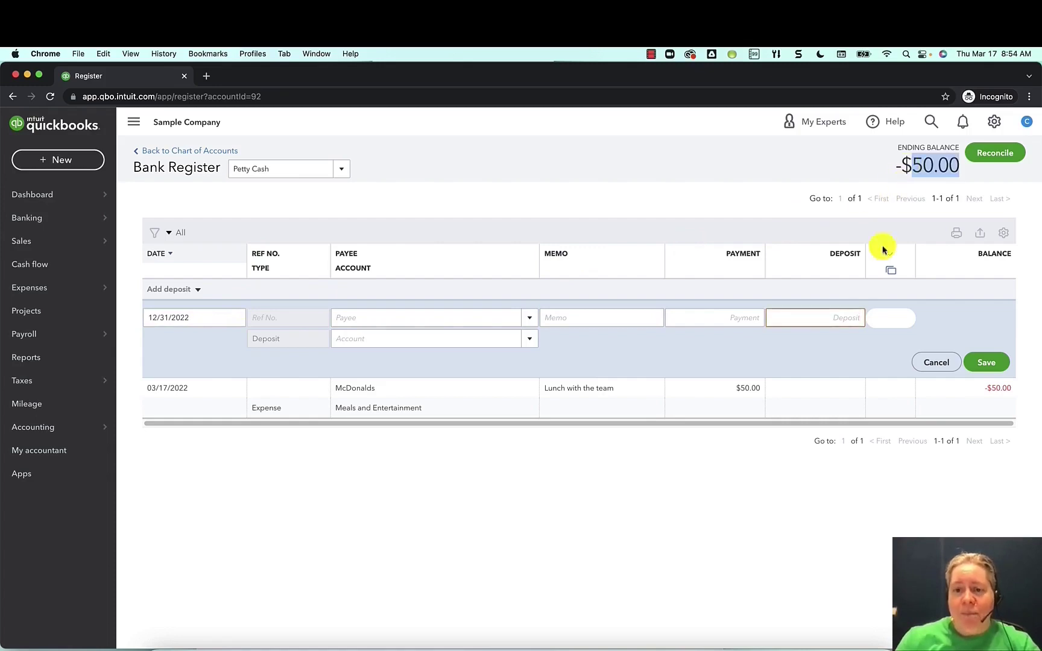
mouse_move(836, 316)
text(50)
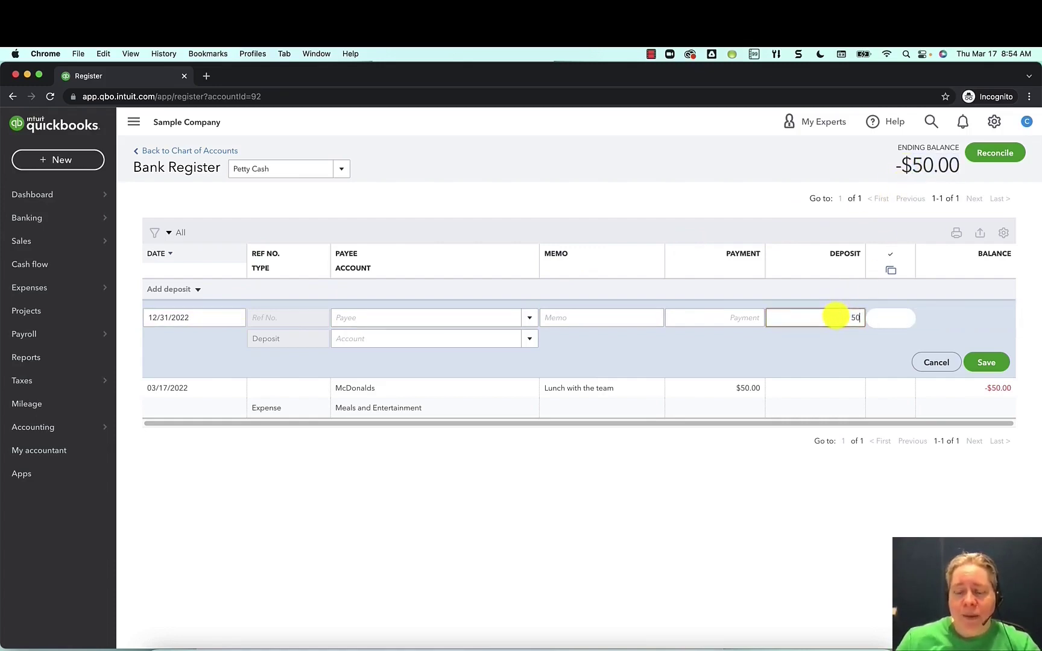
click(462, 343)
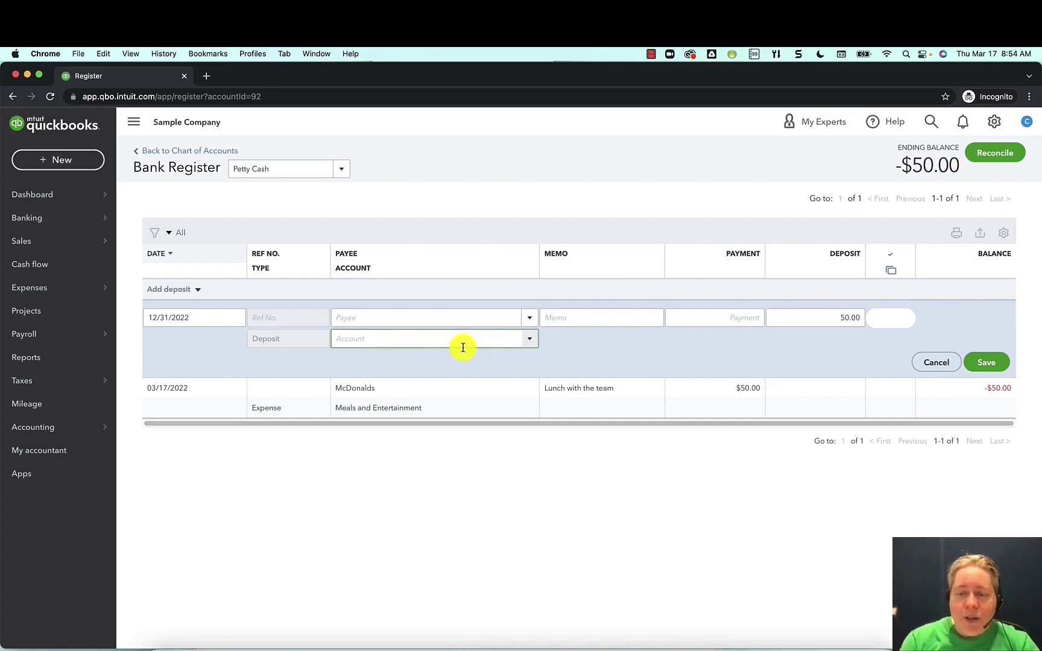
text(Owner's Investment)
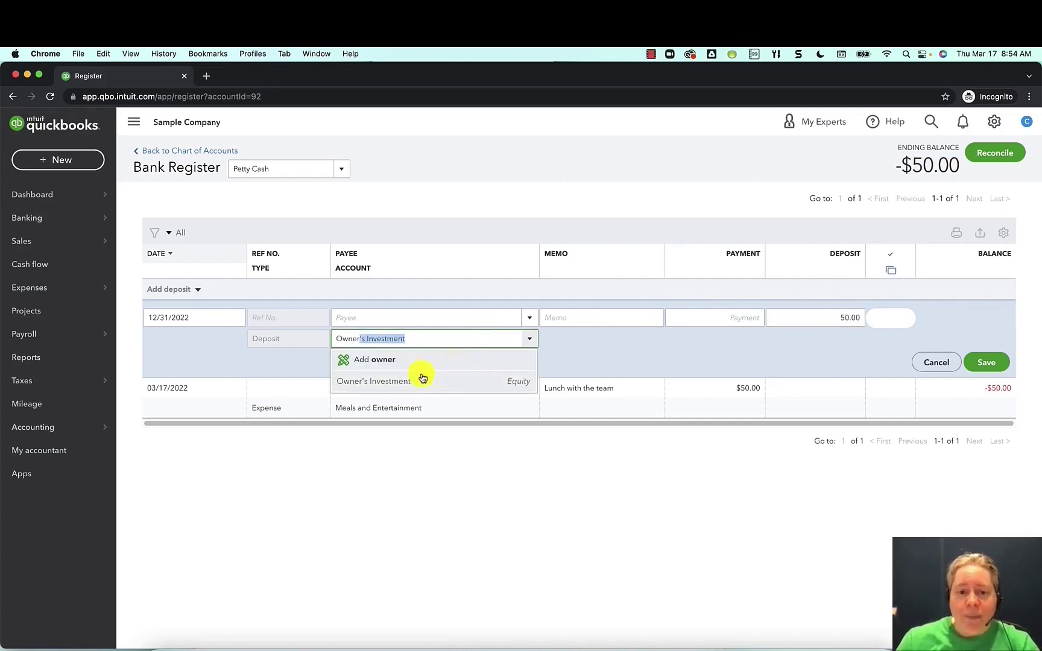
click(421, 379)
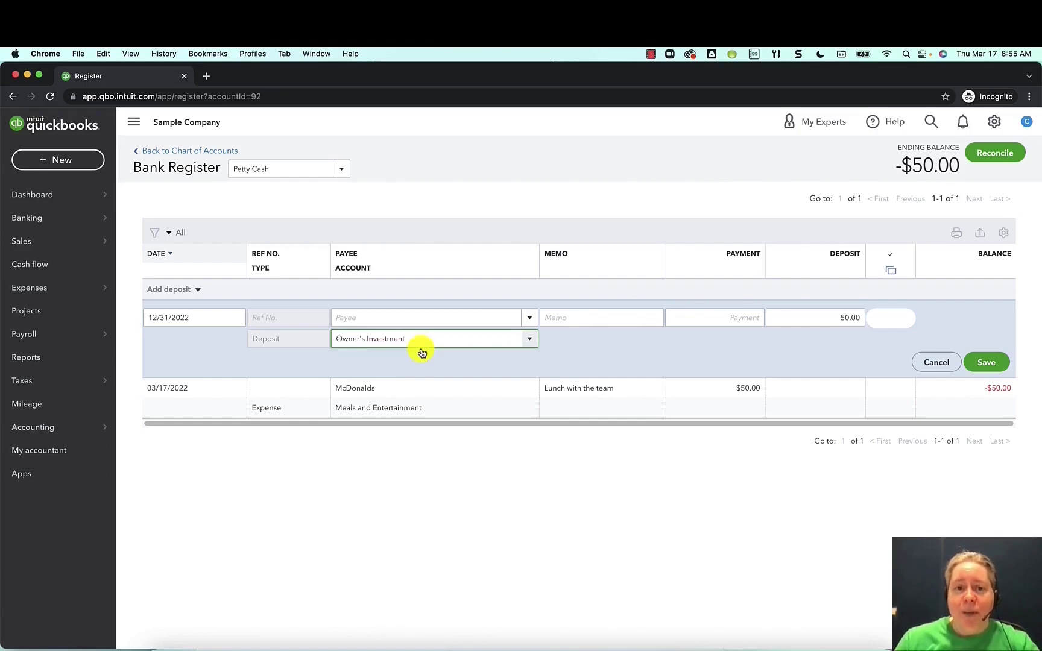
click(984, 362)
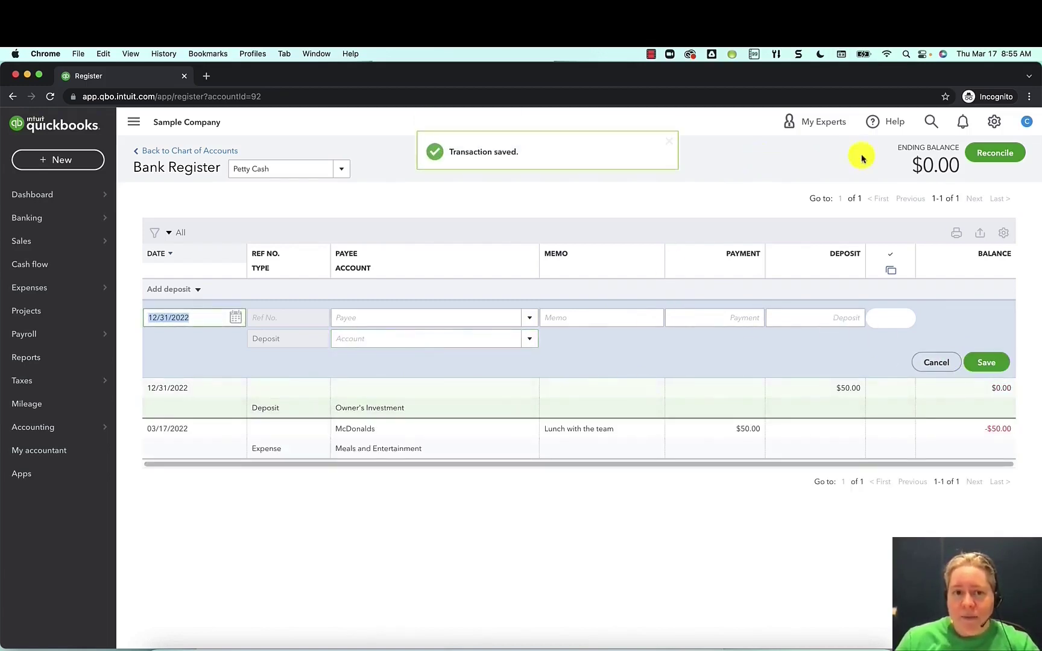
click(924, 165)
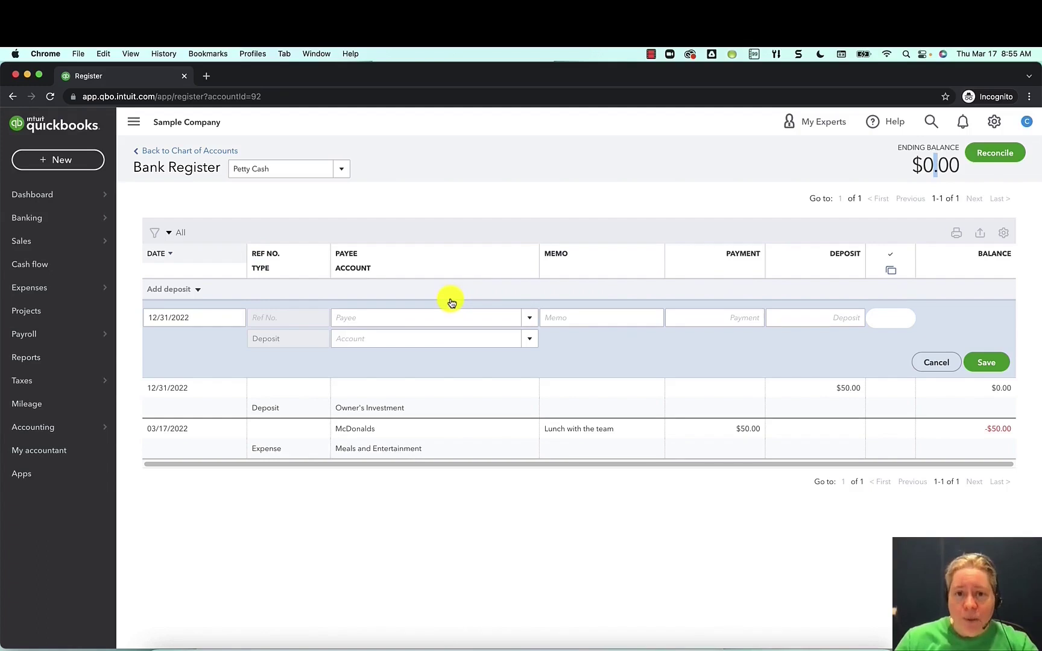
mouse_move(64, 294)
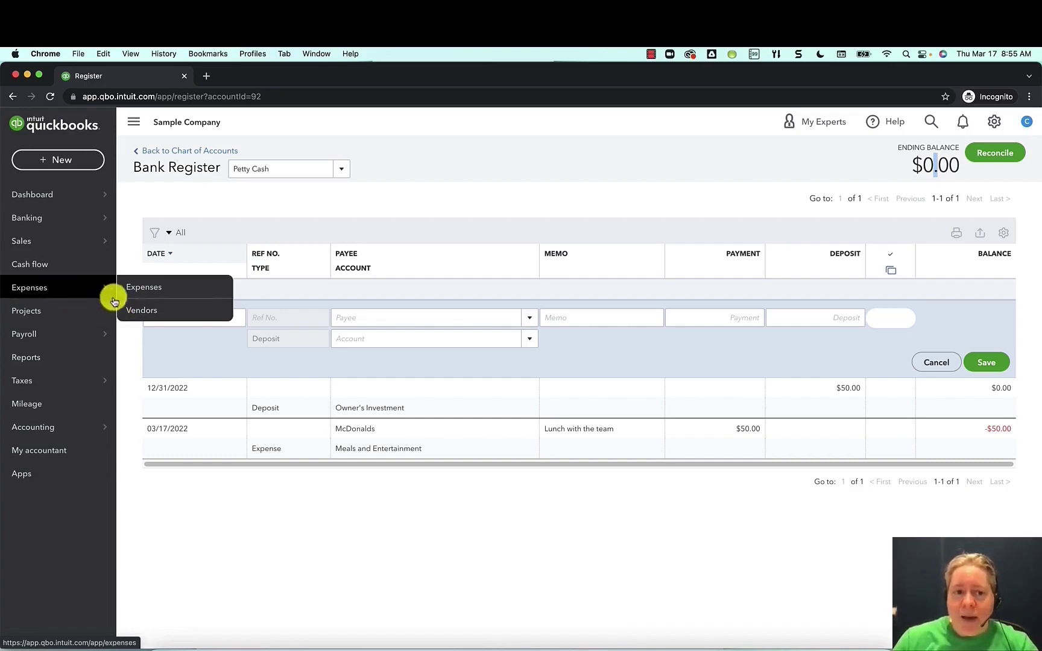
Step: Search the vendor list for 'mc' and open McDonalds' transaction history
click(139, 313)
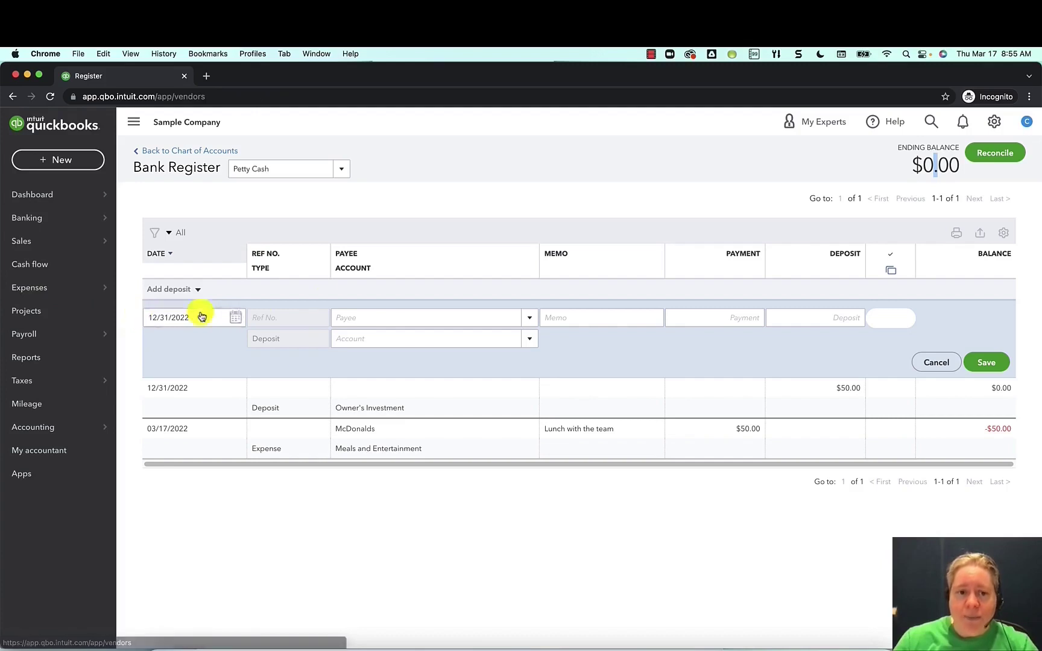
click(295, 364)
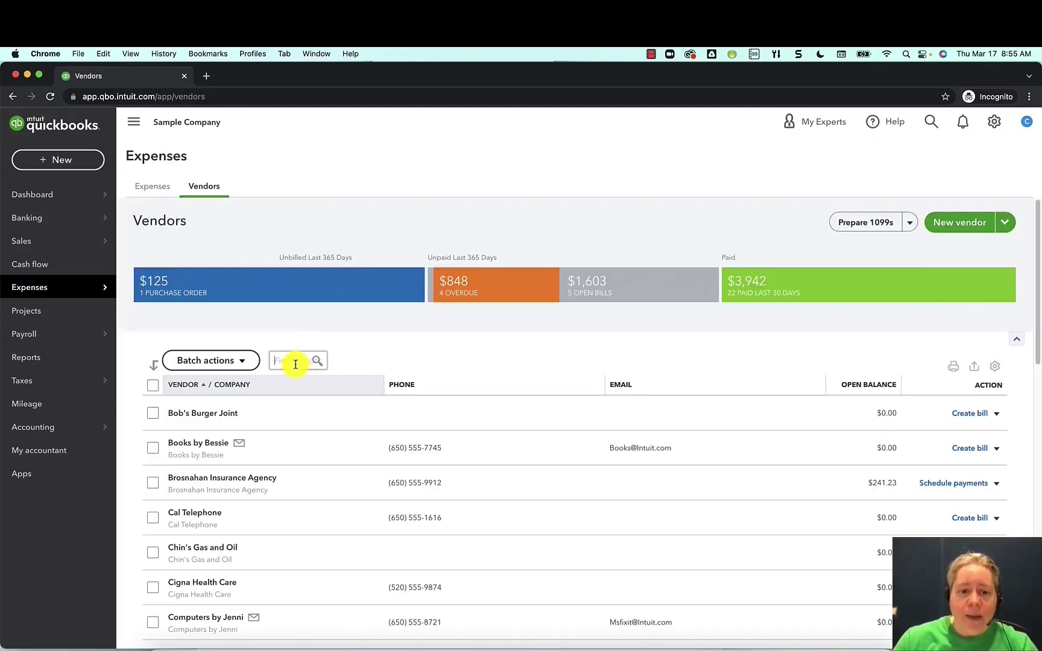
text(mc)
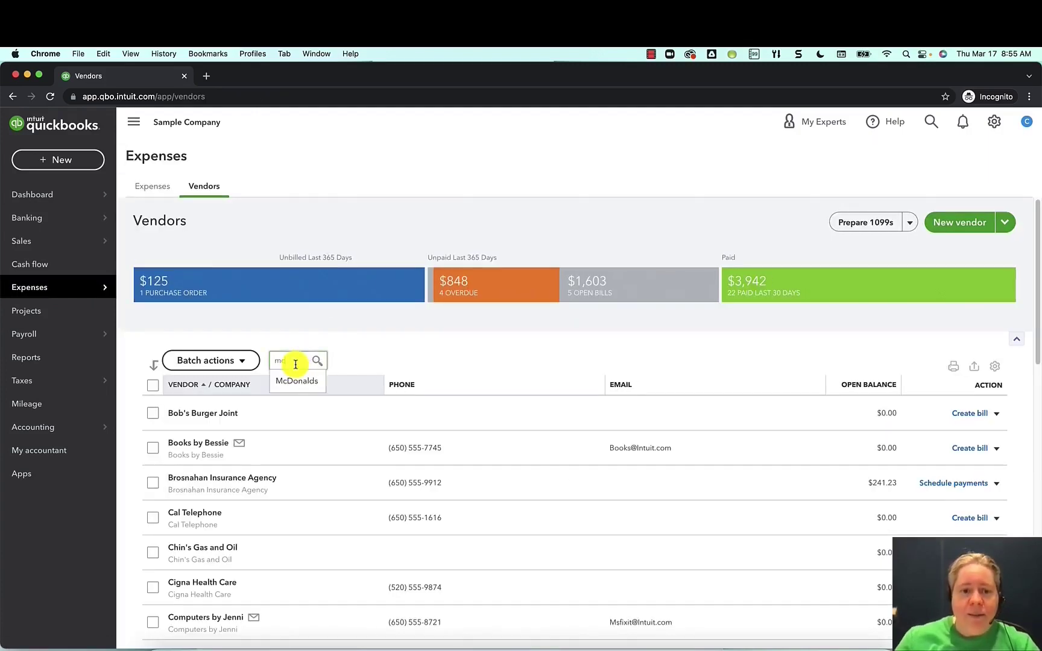
click(298, 385)
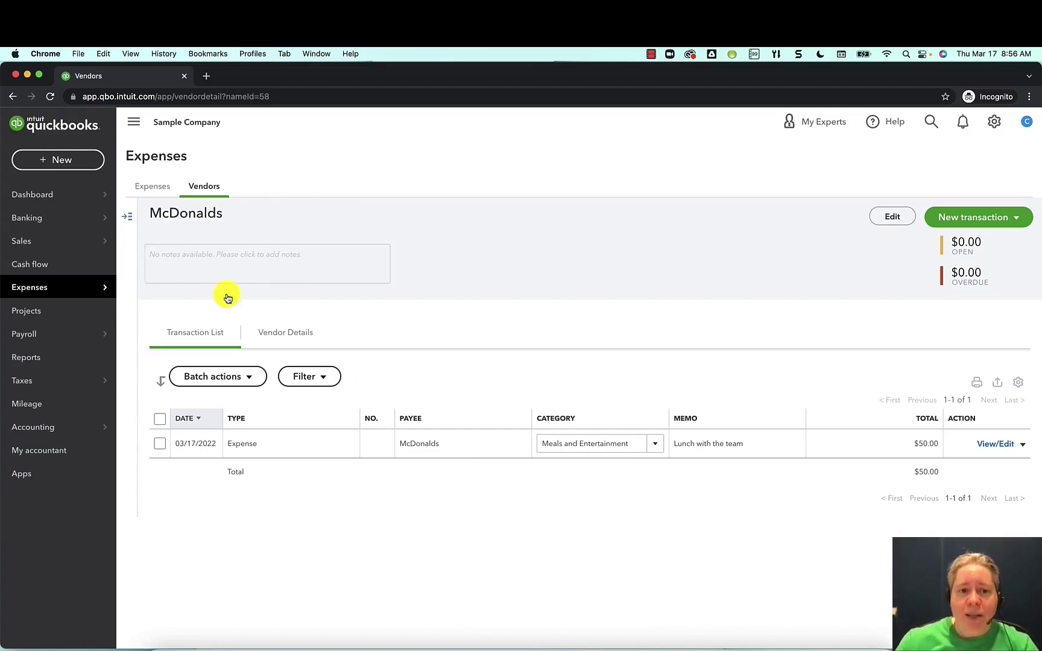
Step: Browse Norton Lumber, National Eye Care and Met Life Dental, then return to McDonalds
click(126, 216)
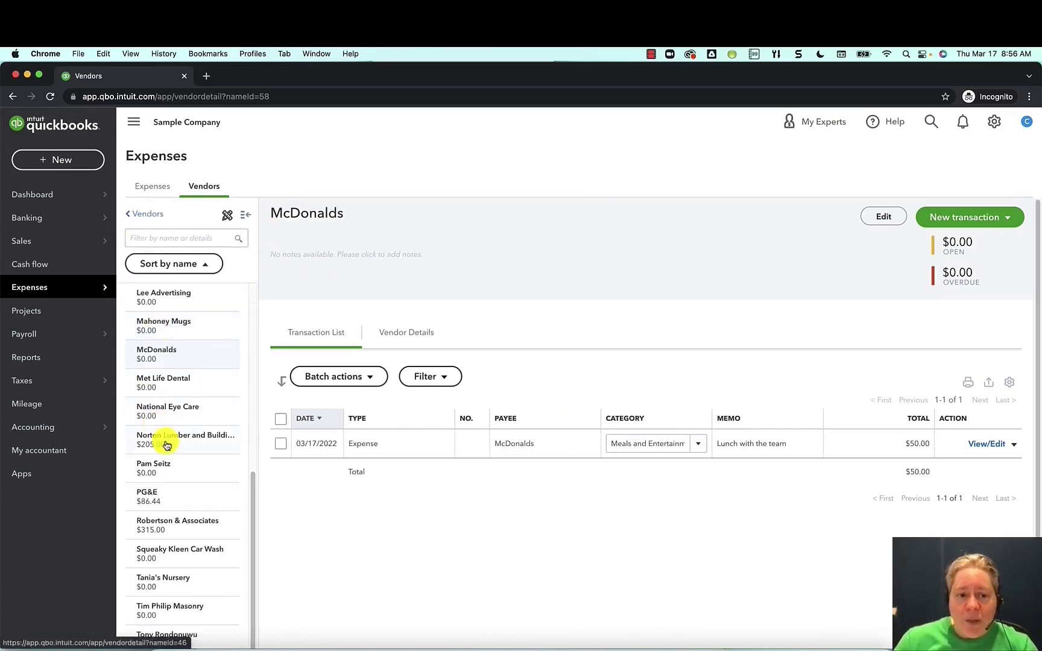
click(168, 435)
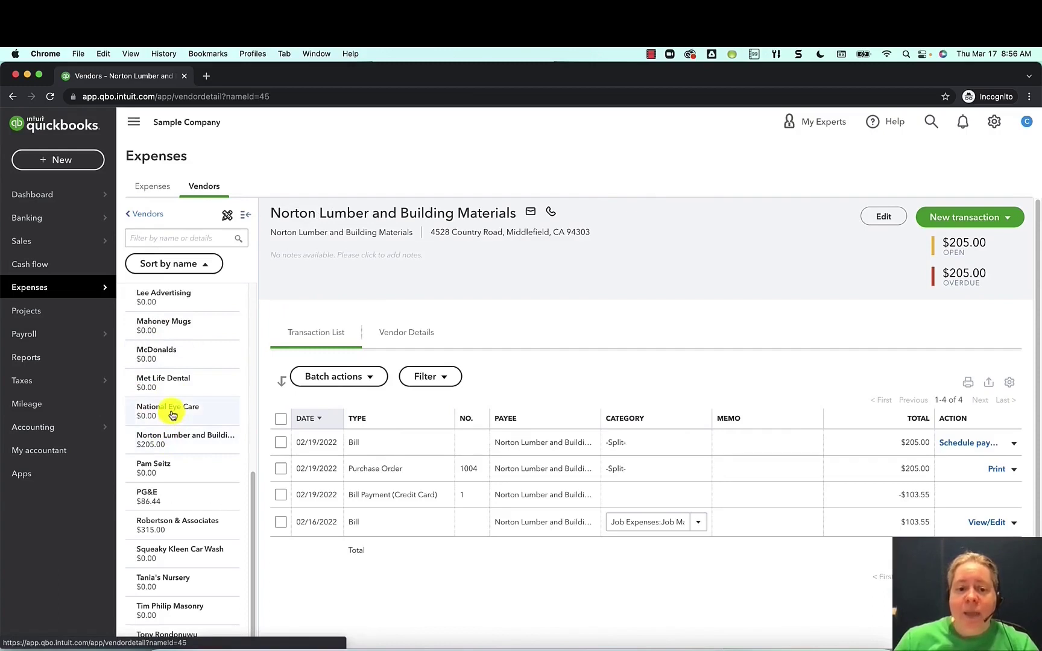
click(170, 410)
click(168, 380)
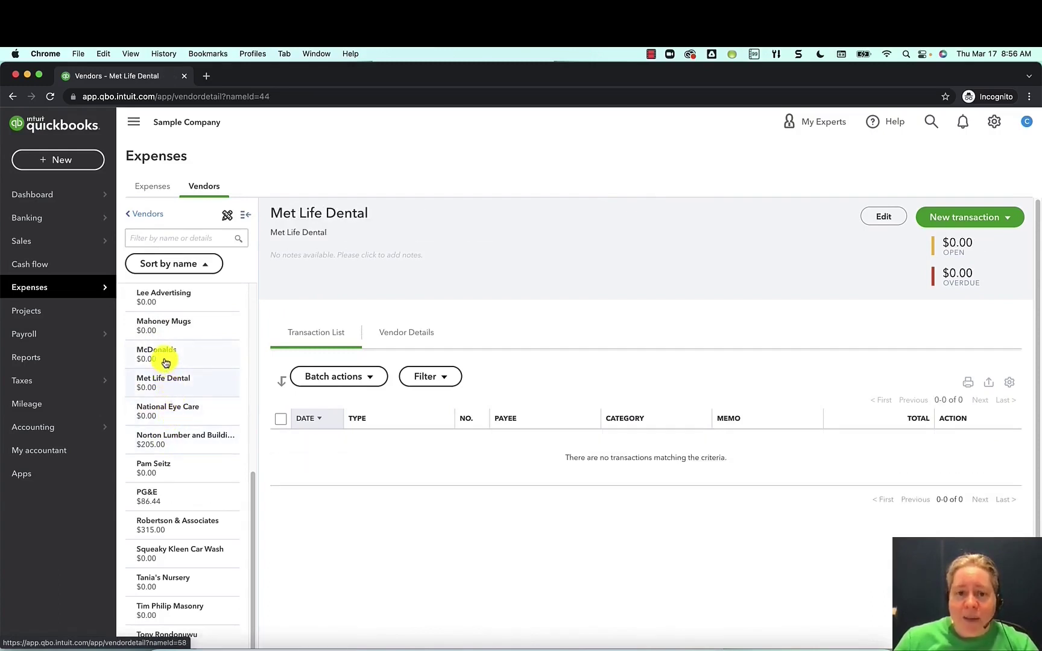
click(167, 363)
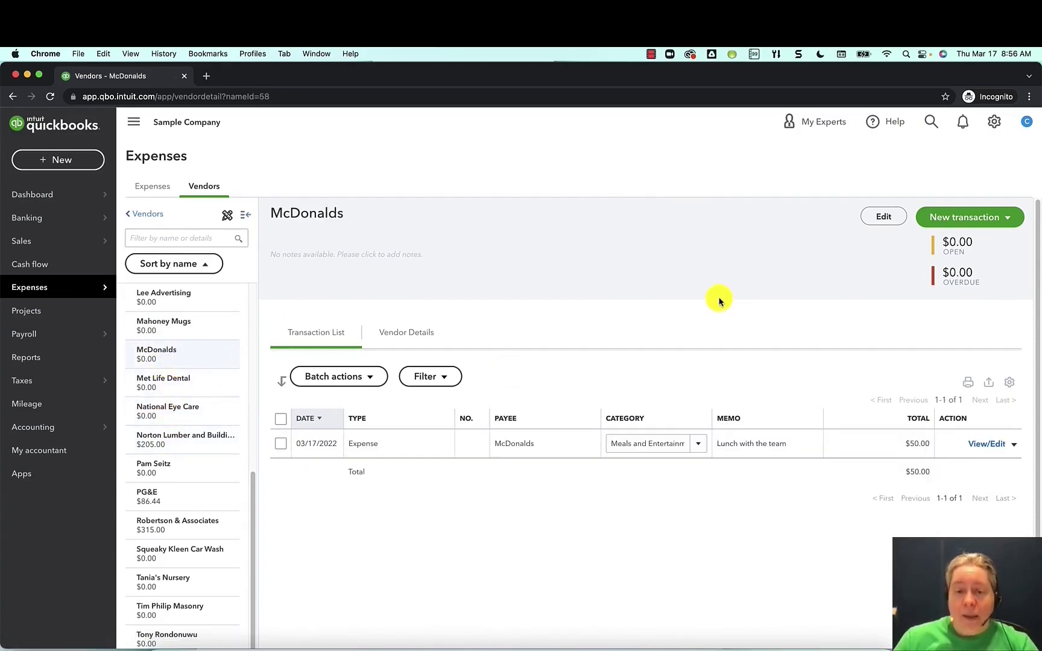
Step: Find Journal Entry 1, name McDonalds on its Meals and Entertainment line, and save
click(931, 122)
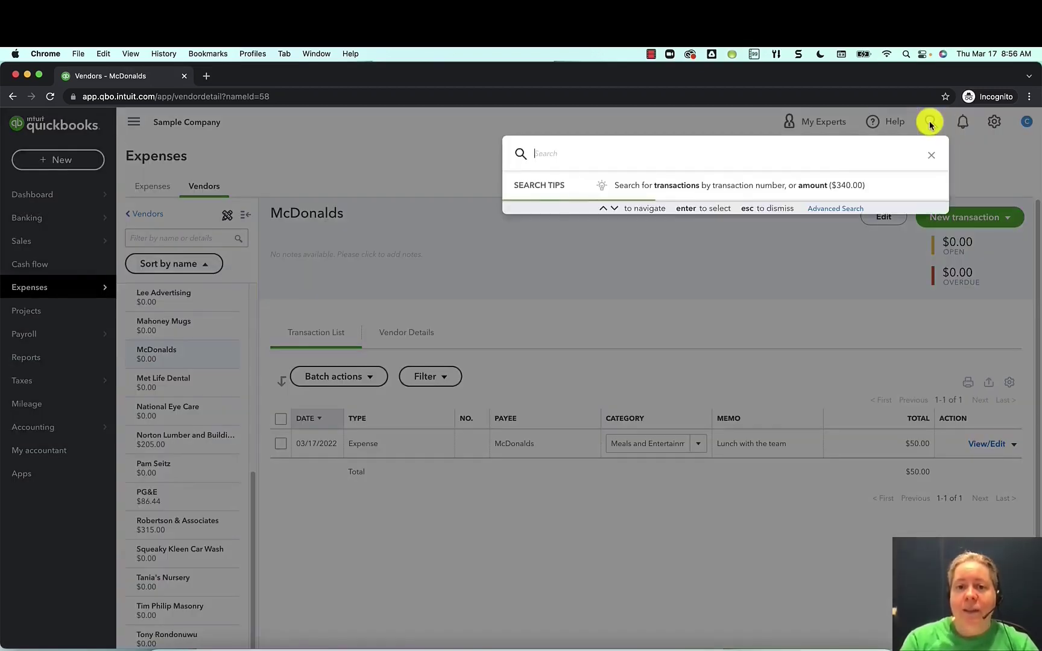
text(mcdonald)
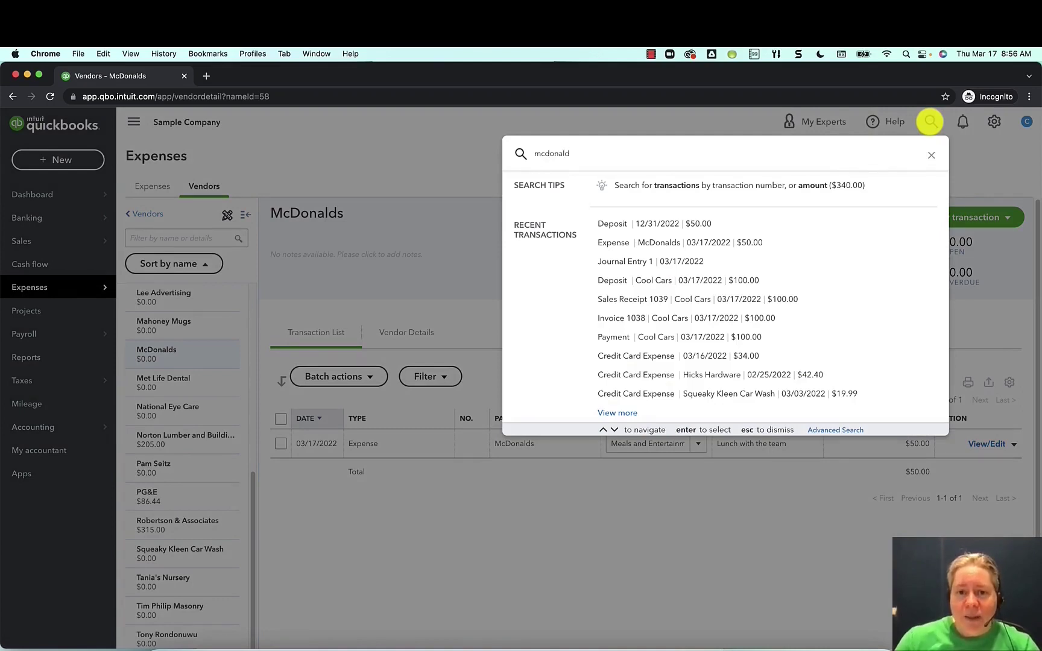
text(s)
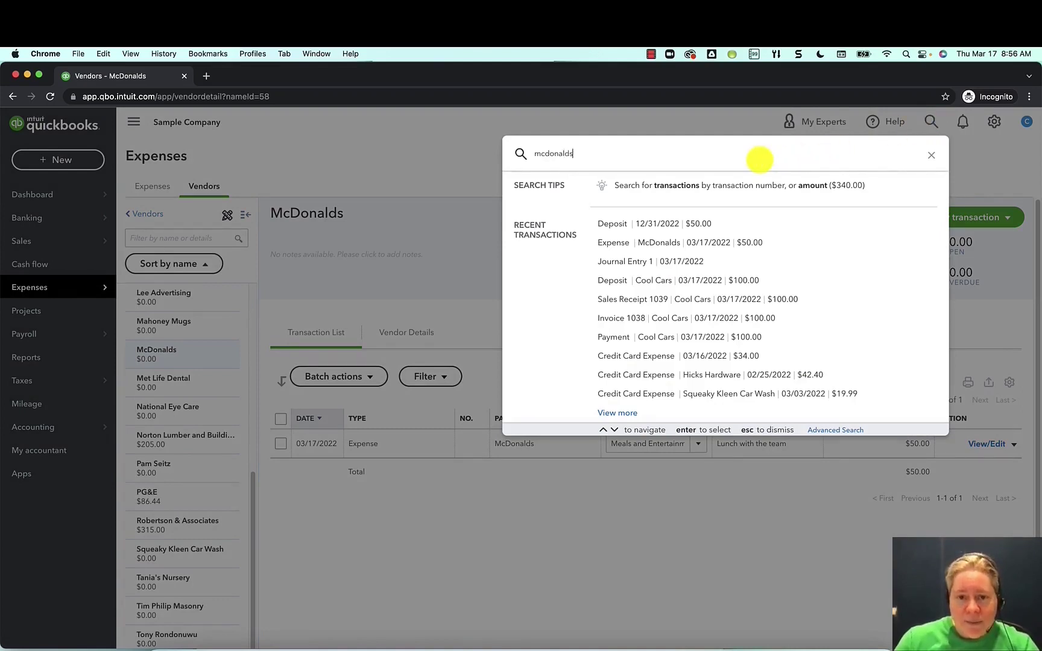
click(639, 263)
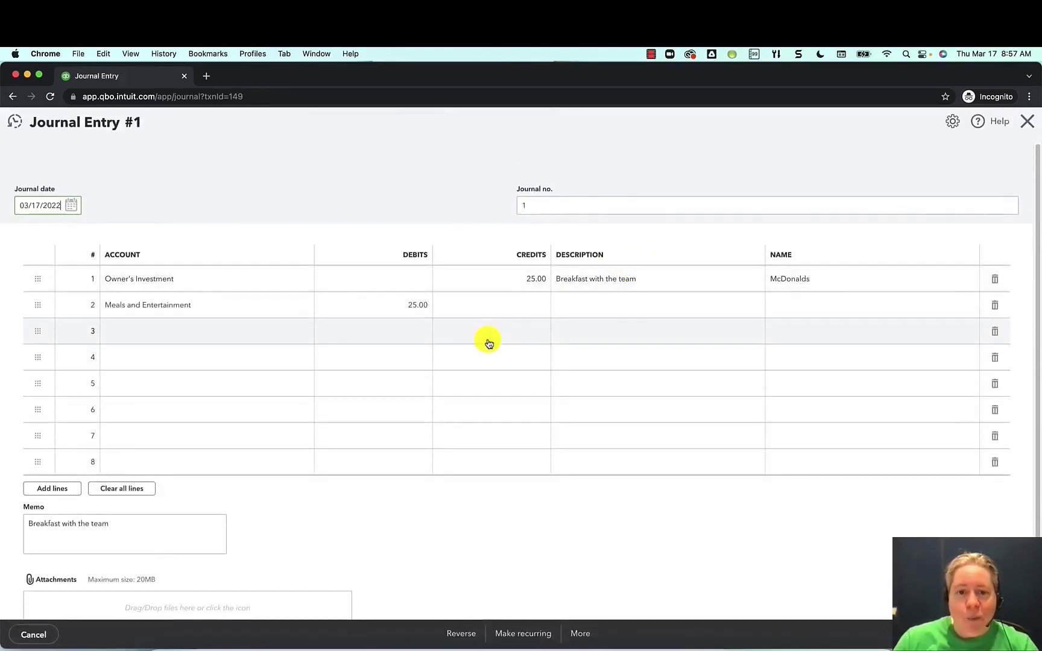
click(786, 308)
text(McDonalds)
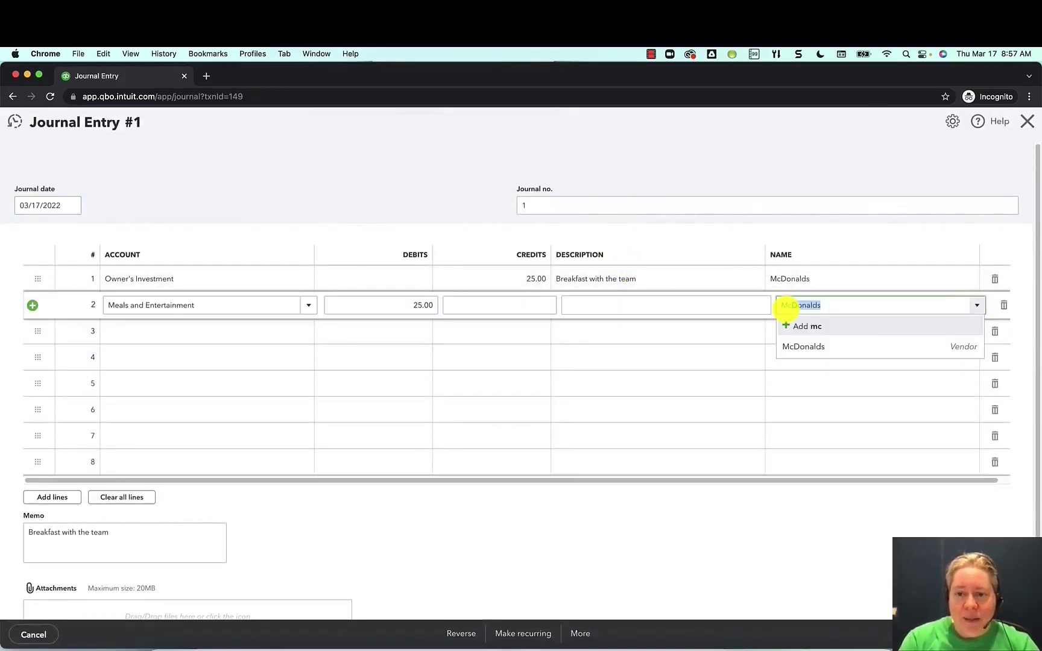
key(Tab)
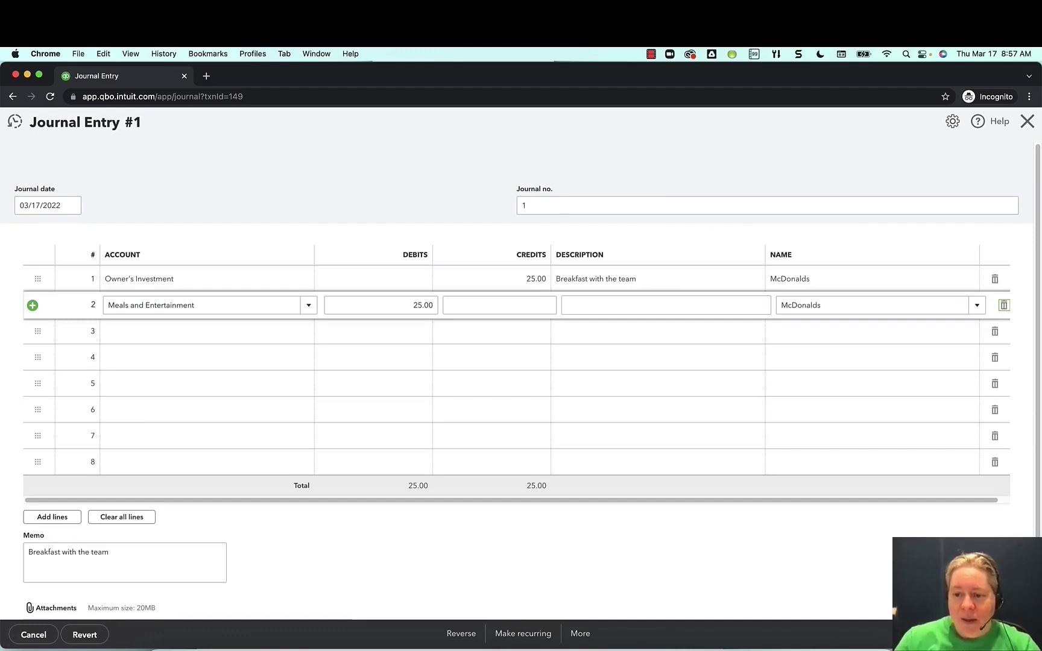
key(ctrl+alt+d)
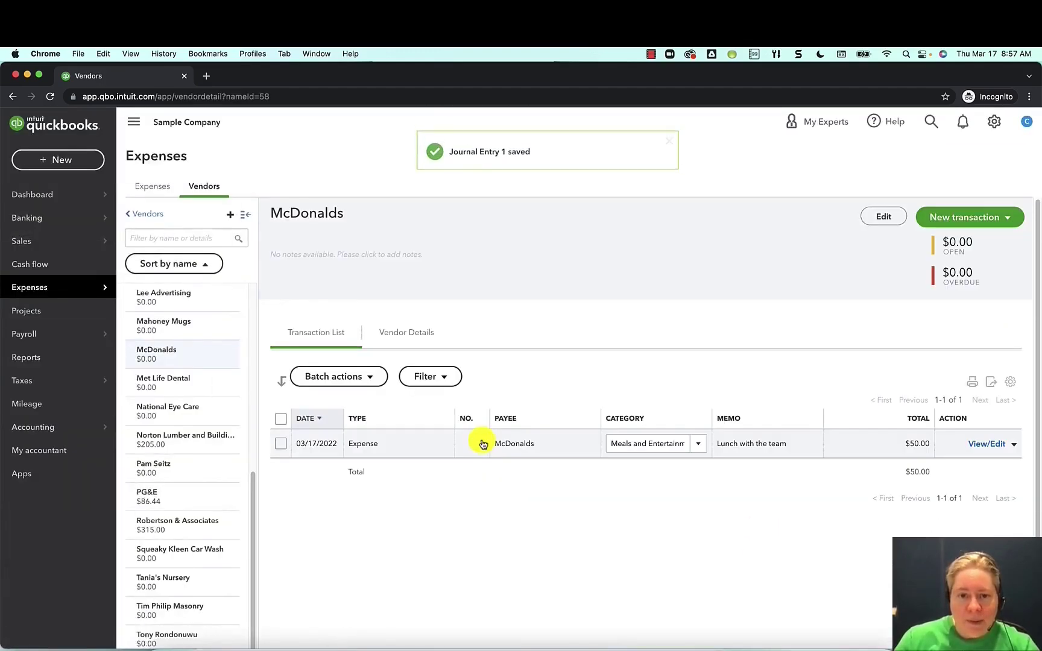
Step: Run a transaction search for 'mcdonalds'
click(932, 121)
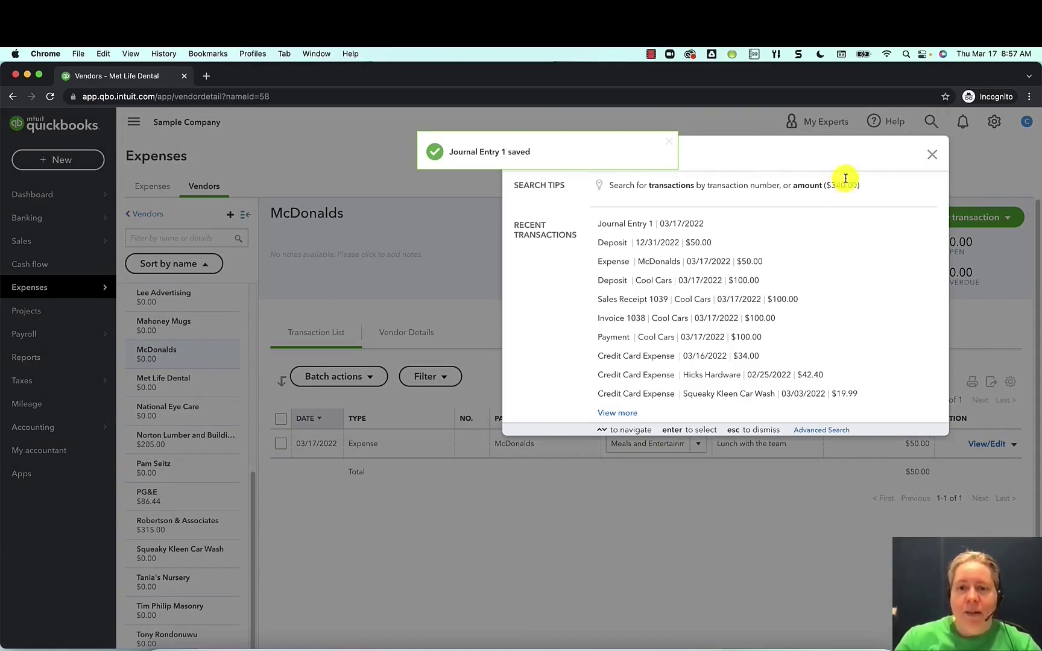
text(mcdonld)
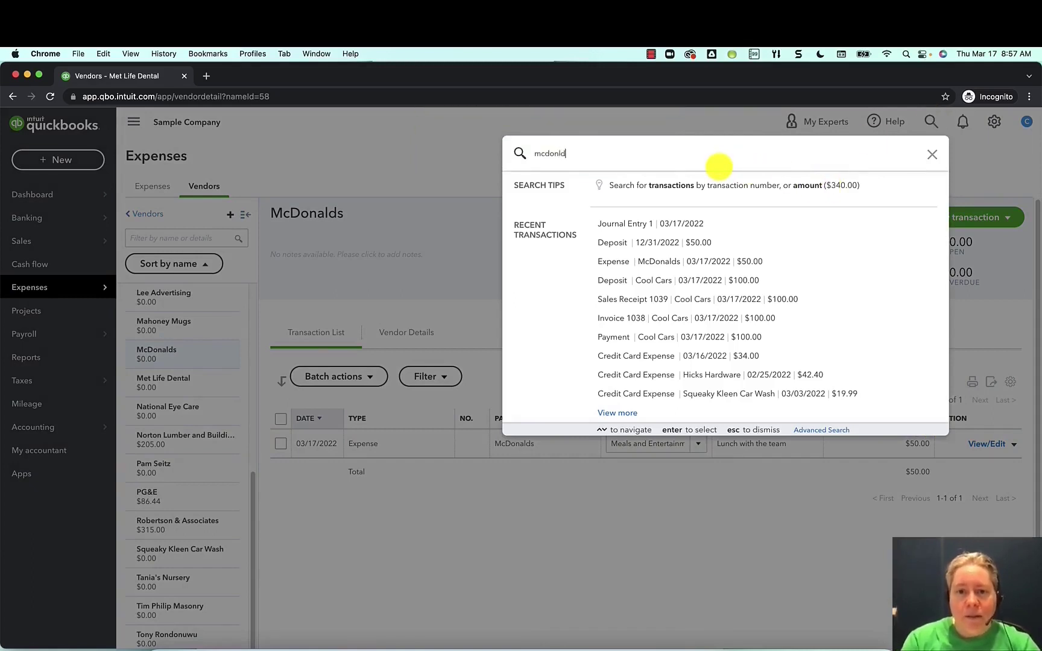
key(BackSpace)
key(BackSpace)
key(BackSpace)
key(BackSpace)
text(cdonalds)
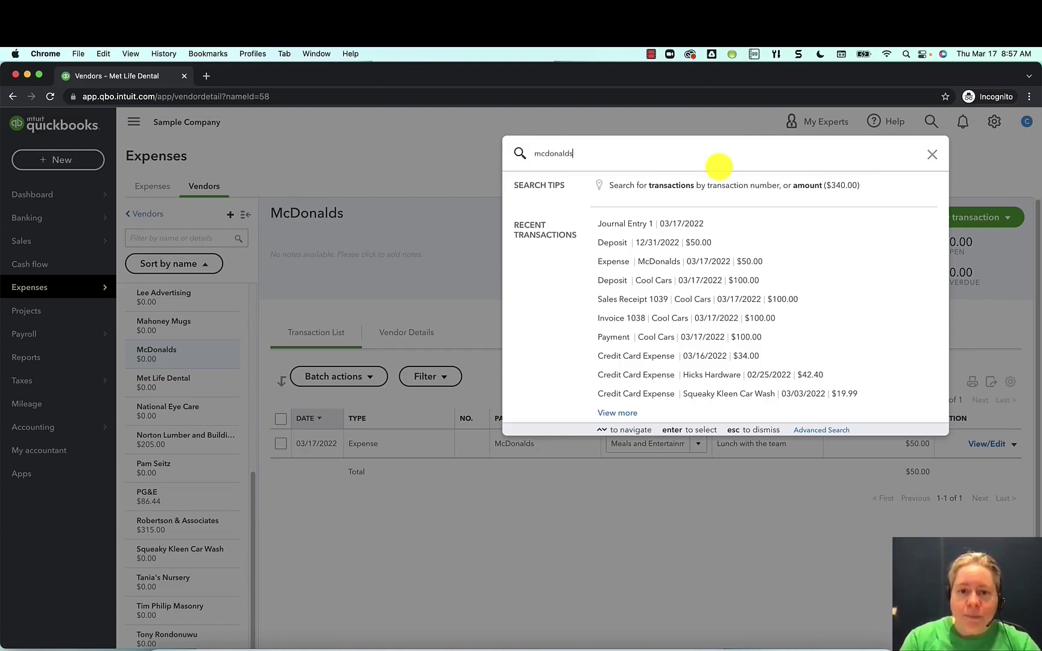
key(Return)
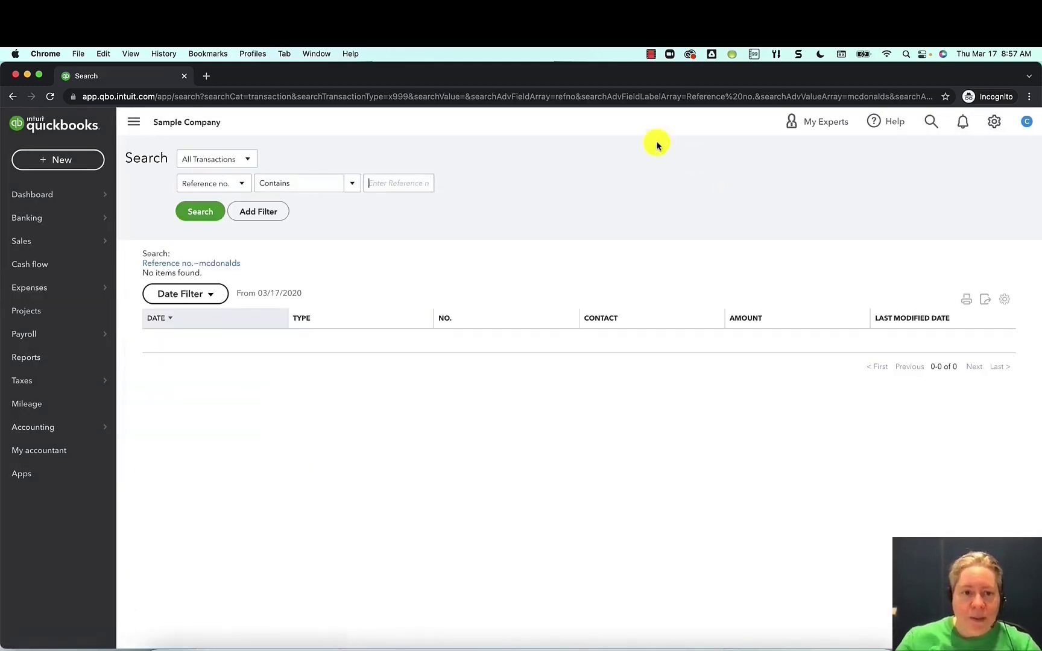
Step: Refine the search to Display Name McDonalds and run it
click(231, 190)
click(224, 240)
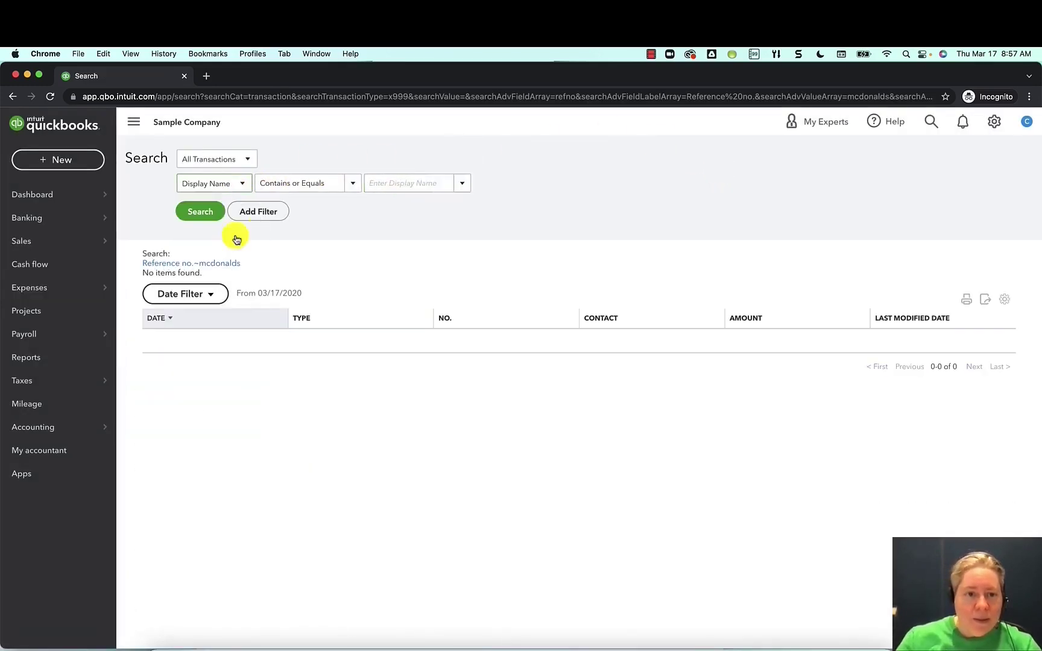
click(395, 188)
text(md)
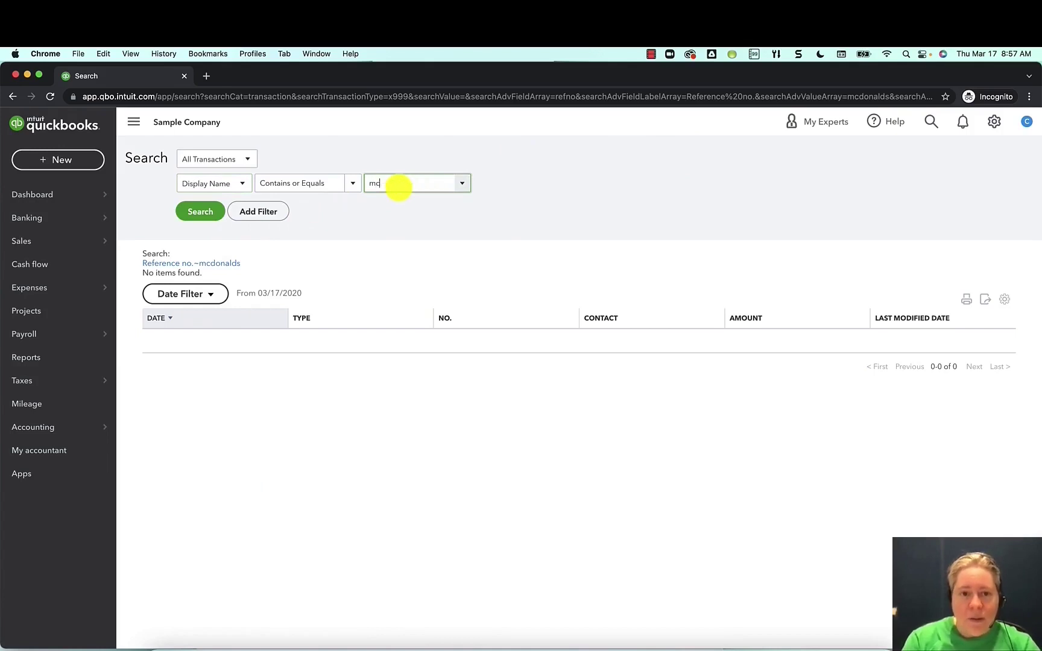
text(donalds)
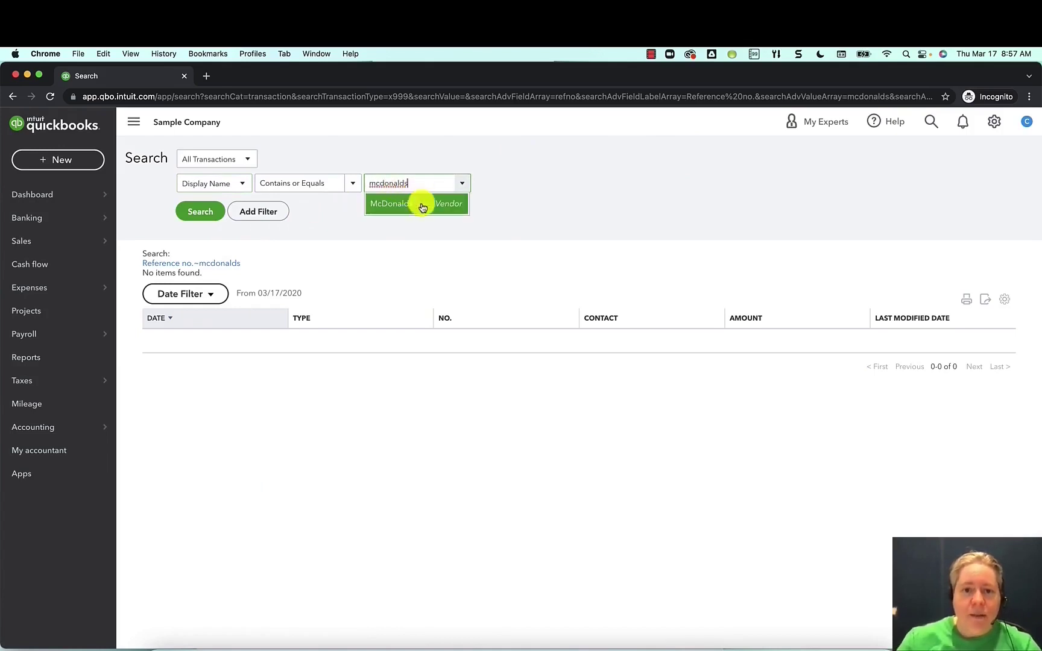
click(416, 203)
click(211, 212)
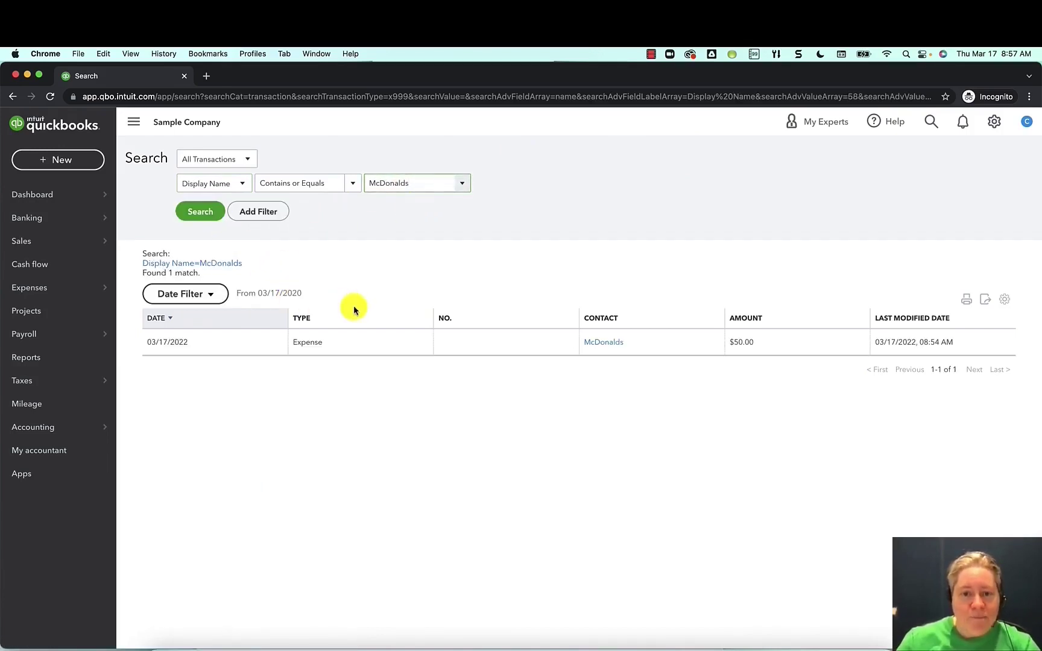
Step: Drill into McDonalds' 75.00 in Expenses by Vendor Summary, then open the Vendors list
click(63, 358)
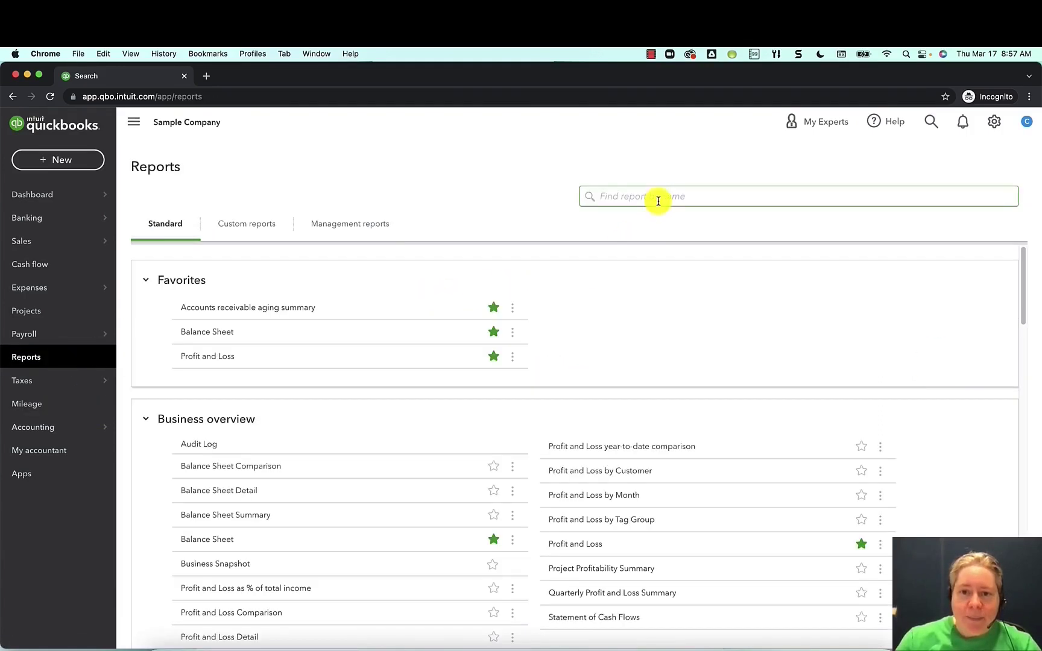
click(657, 197)
text(vendor)
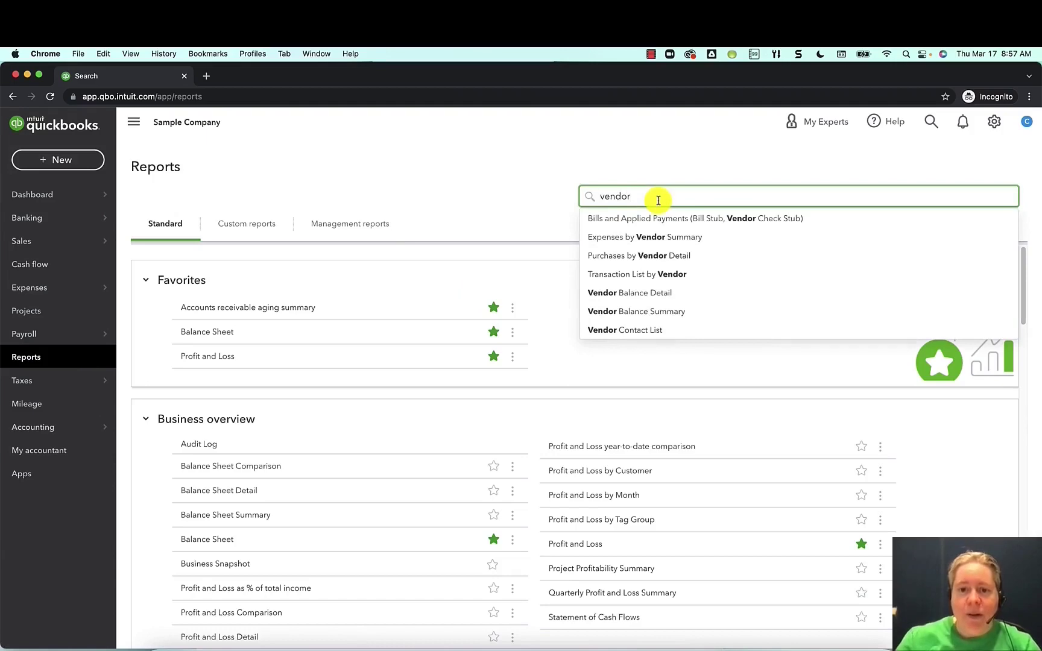
click(658, 243)
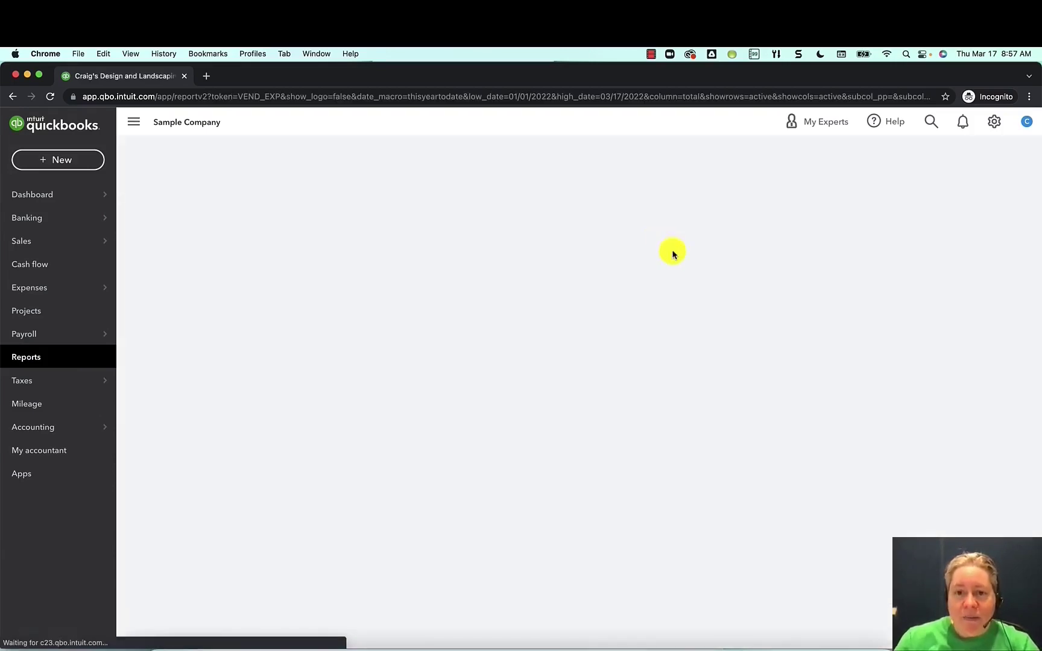
scroll(453, 269, up, 3)
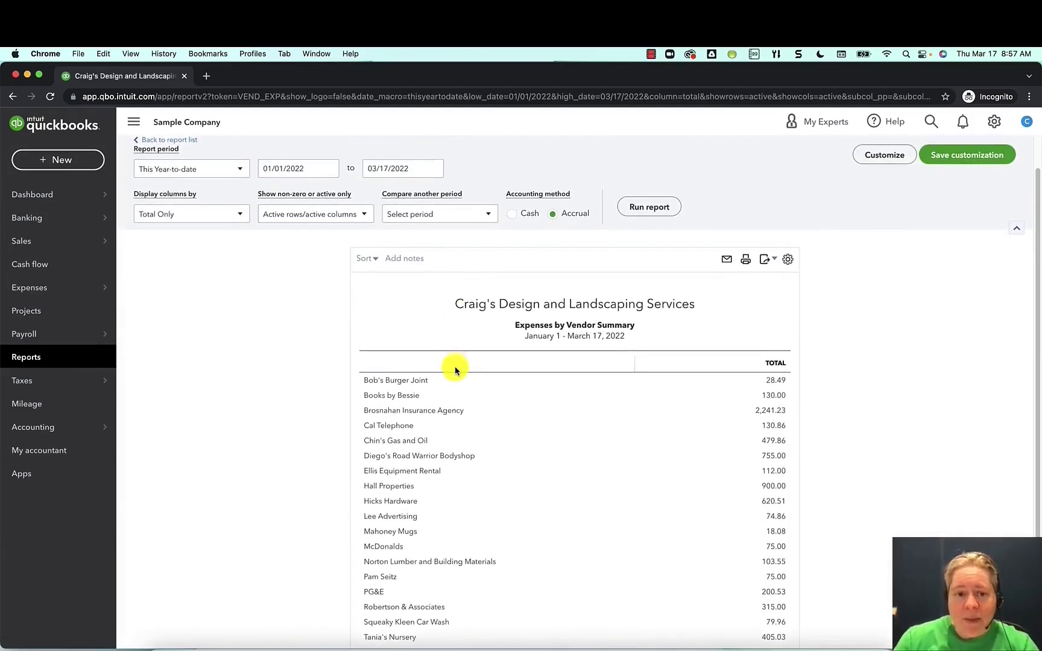
scroll(456, 366, down, 4)
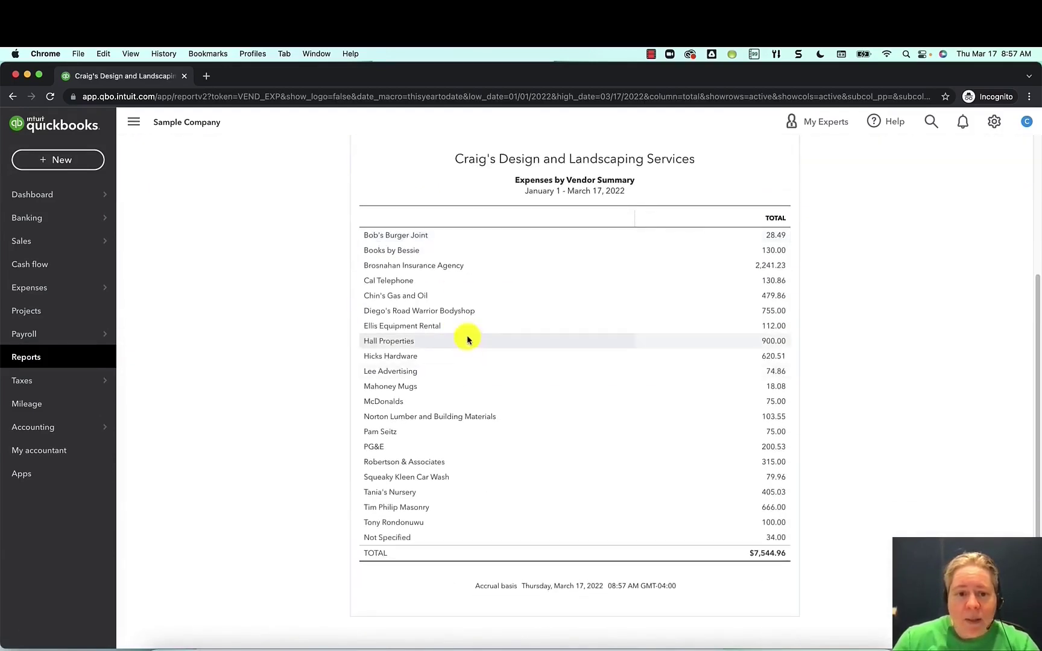
click(776, 401)
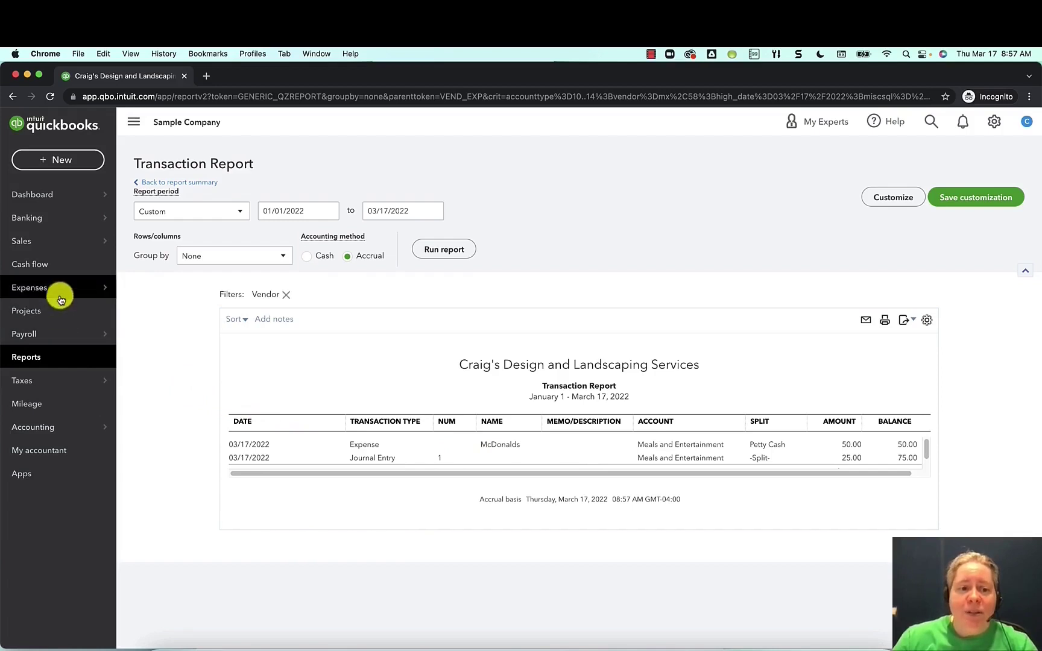
mouse_move(58, 289)
click(147, 306)
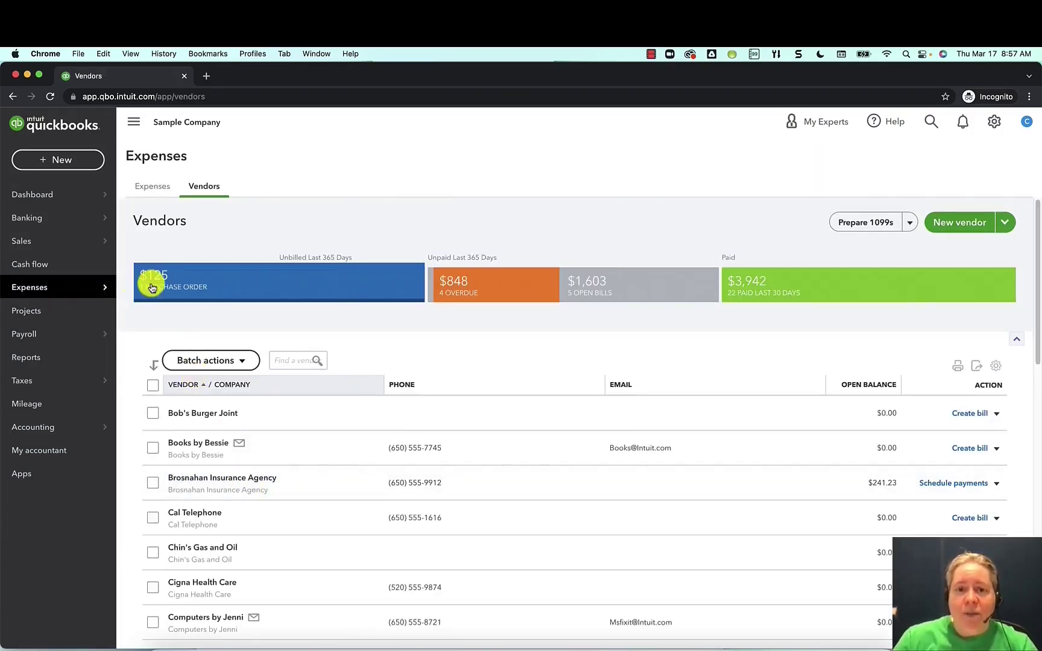
click(71, 165)
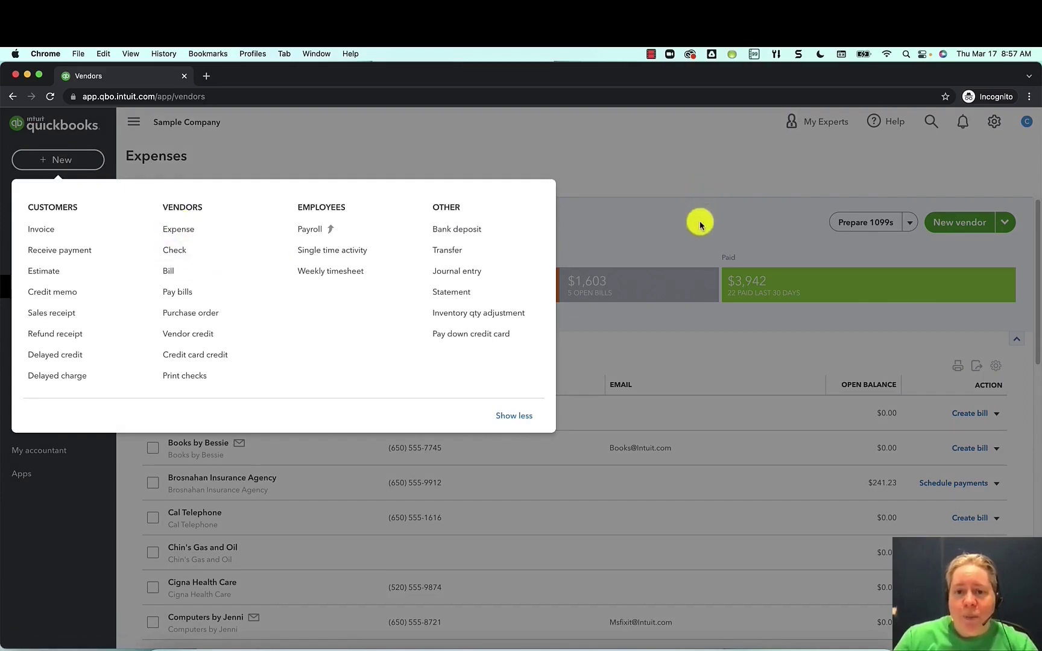
key(Escape)
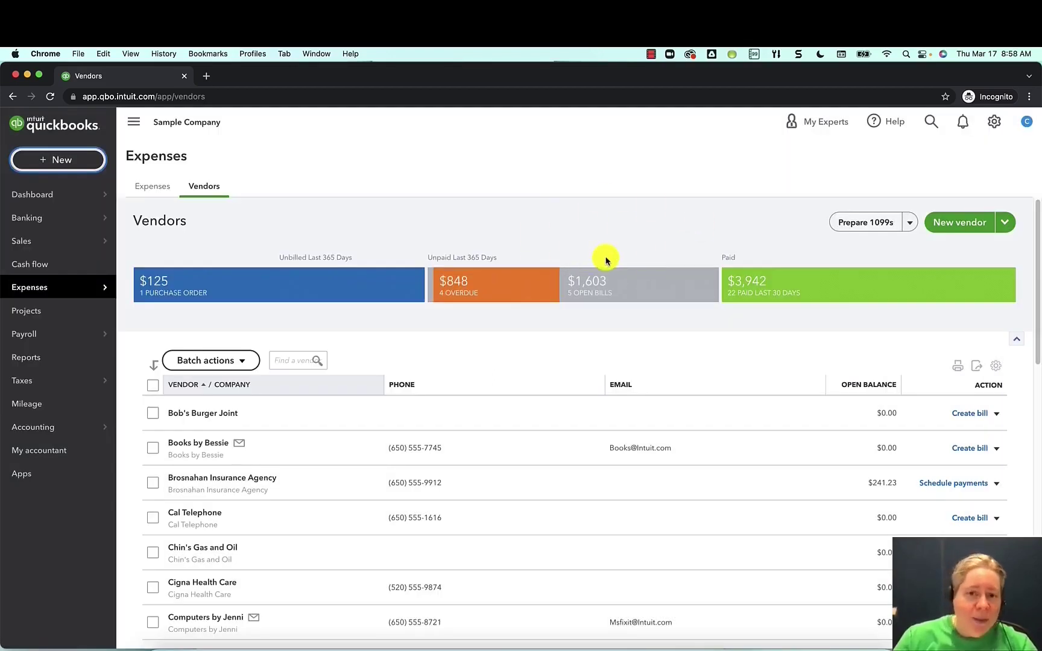